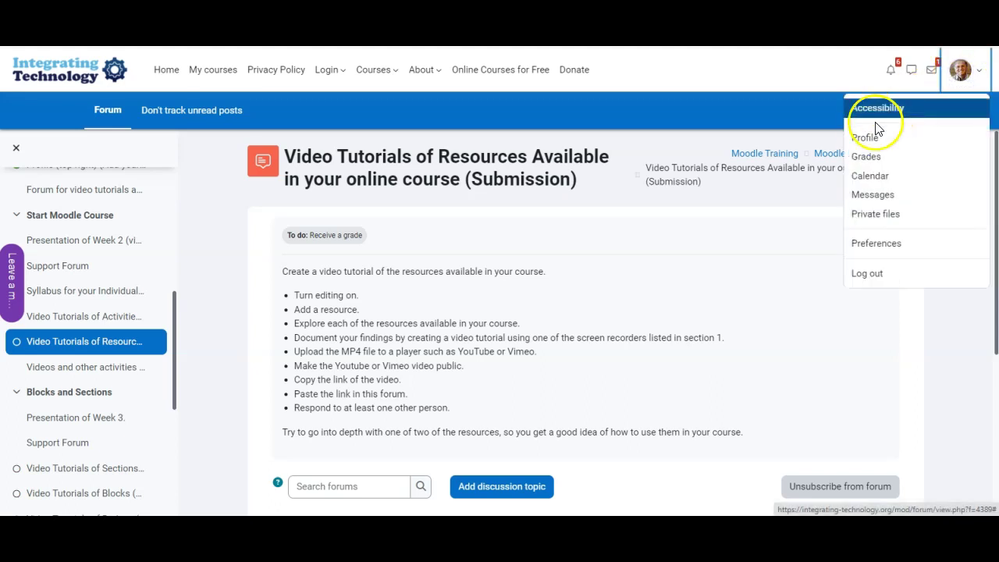
Leave the profile, return to the MM23 - One course and switch on Edit mode
click(869, 143)
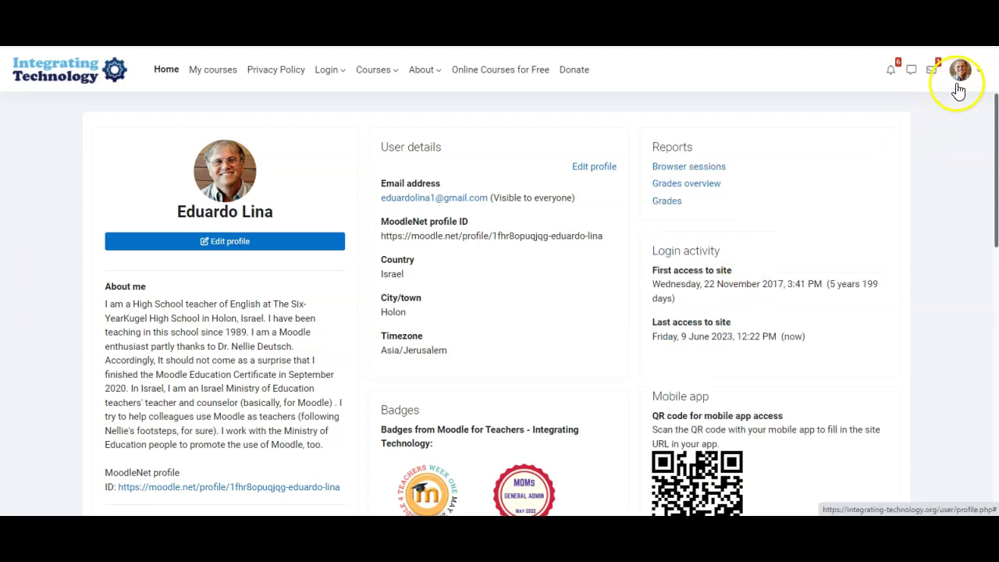
key(alt+Left)
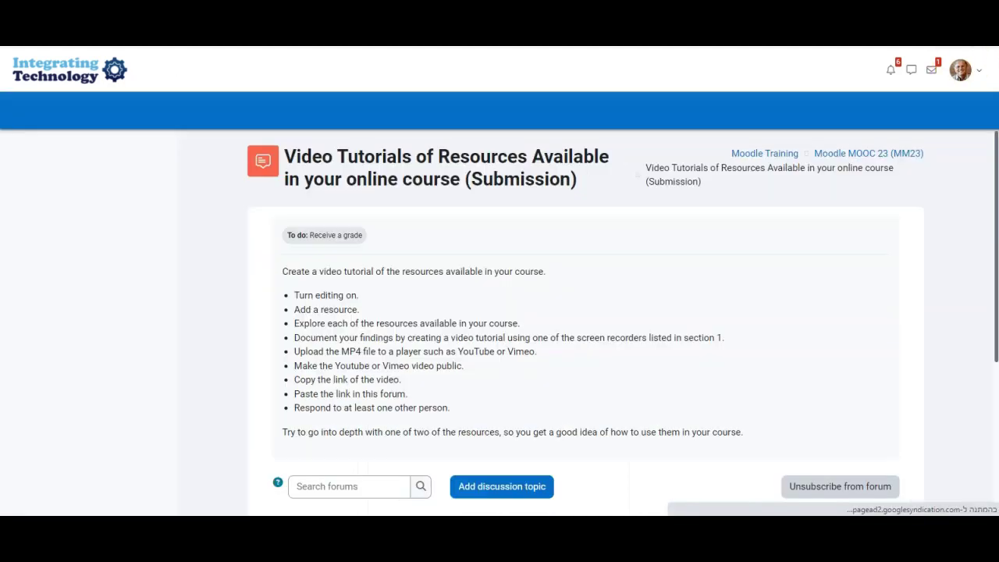
click(587, 137)
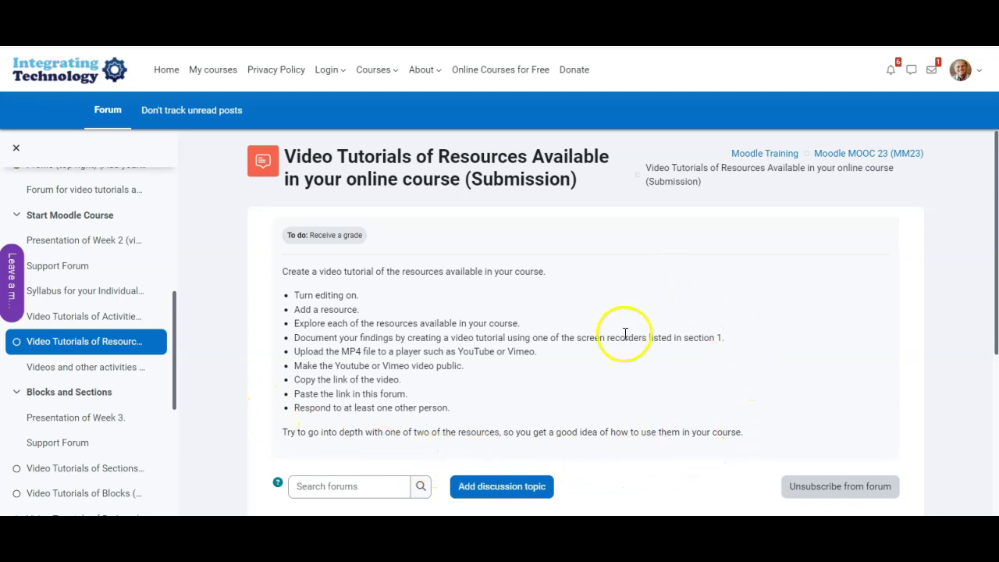
scroll(636, 349, down, 1)
scroll(637, 349, down, 3)
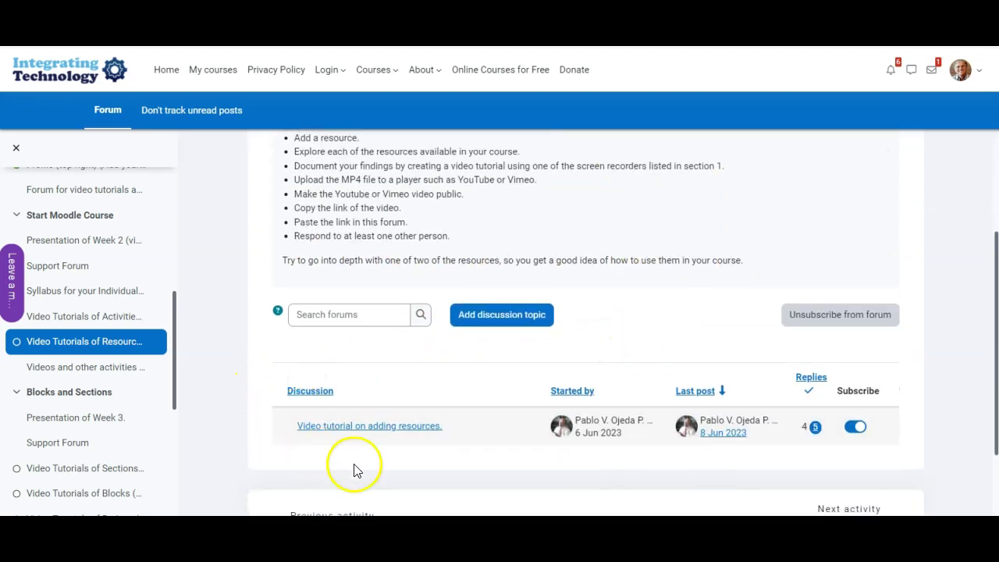
scroll(440, 388, up, 4)
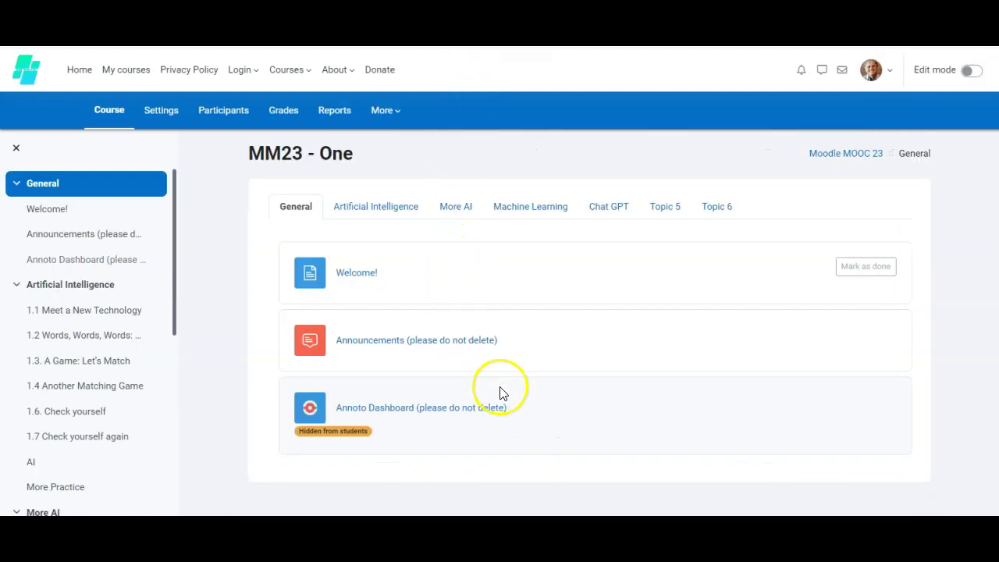
click(977, 72)
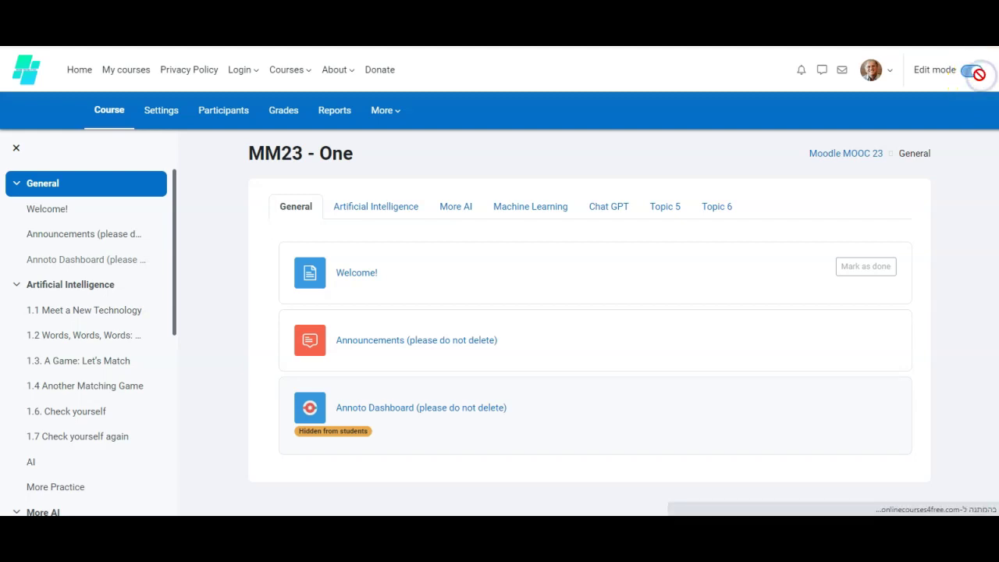
scroll(777, 201, down, 1)
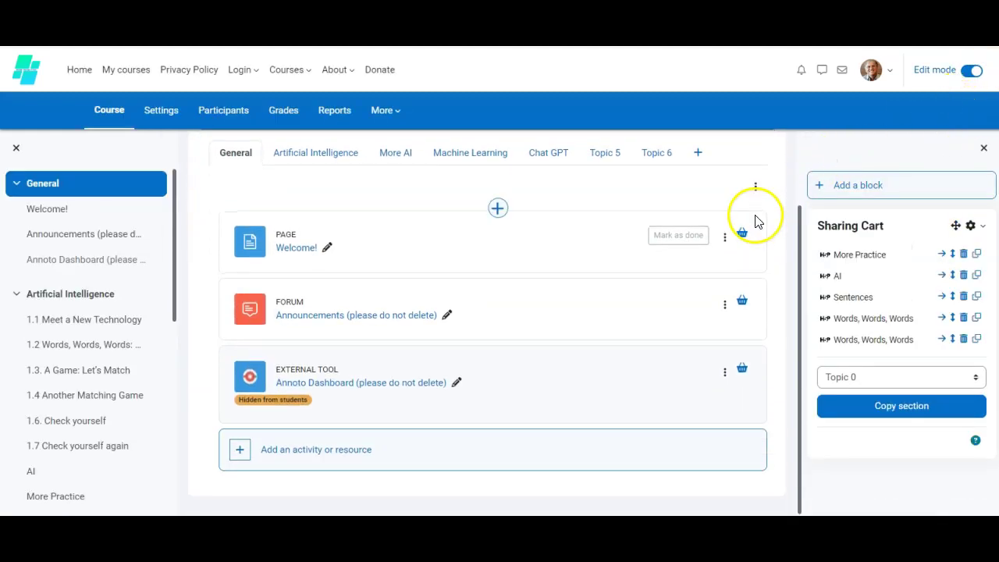
click(303, 453)
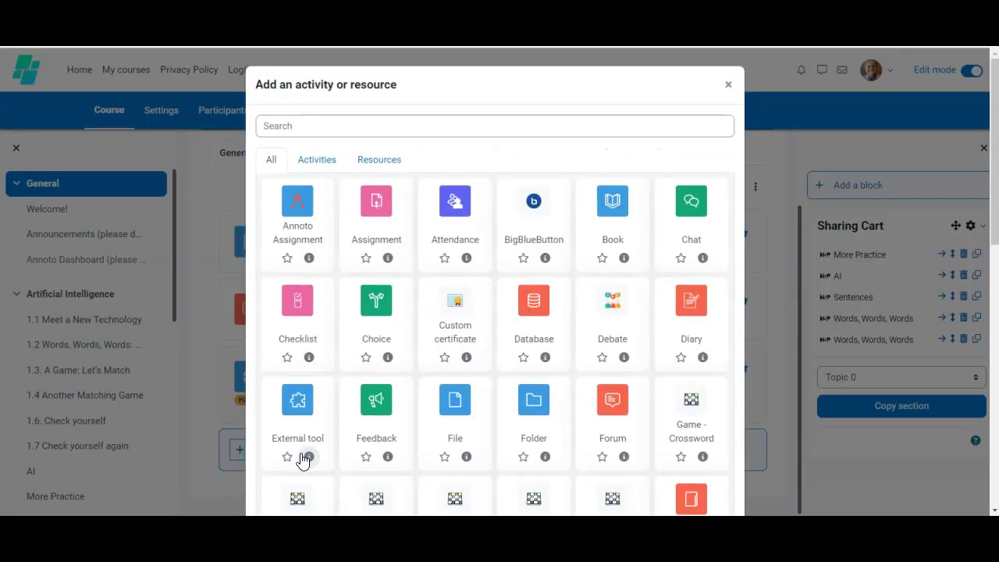
scroll(263, 165, down, 2)
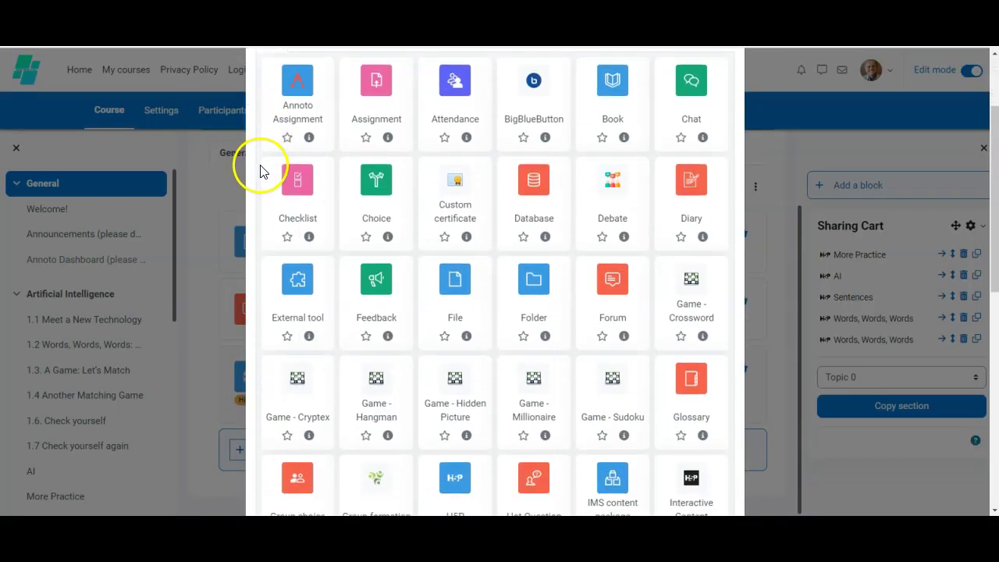
scroll(264, 170, down, 3)
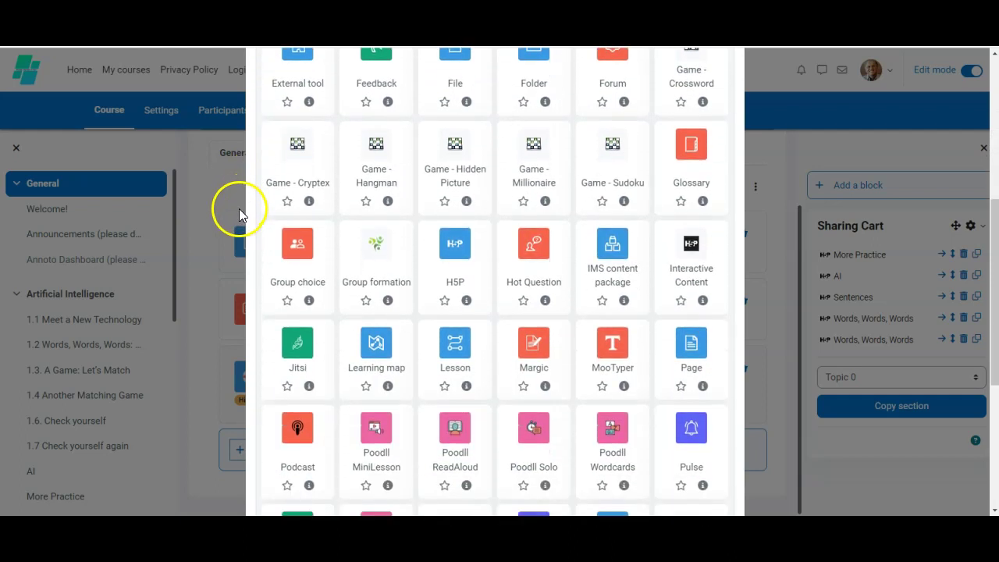
scroll(237, 214, down, 4)
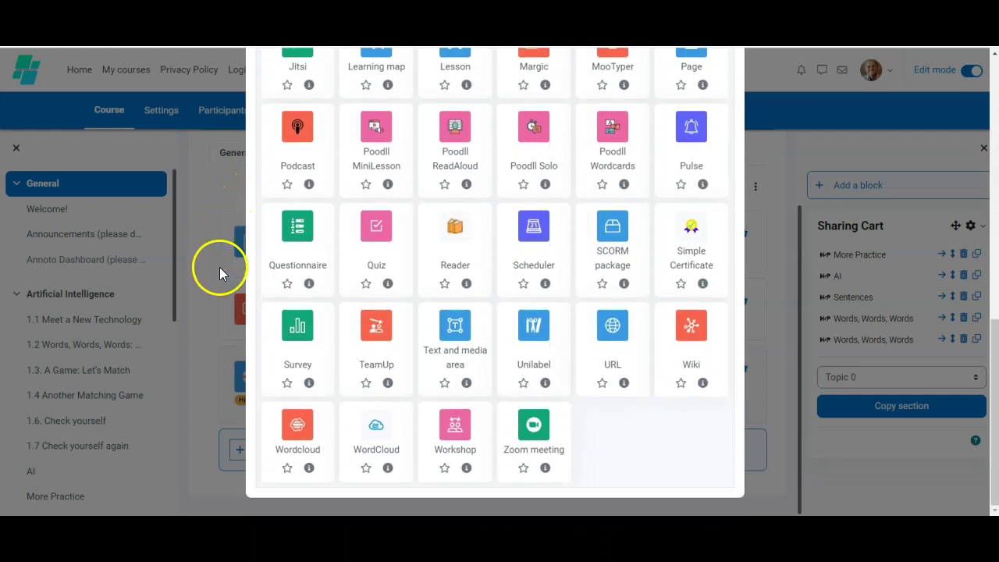
scroll(352, 334, up, 5)
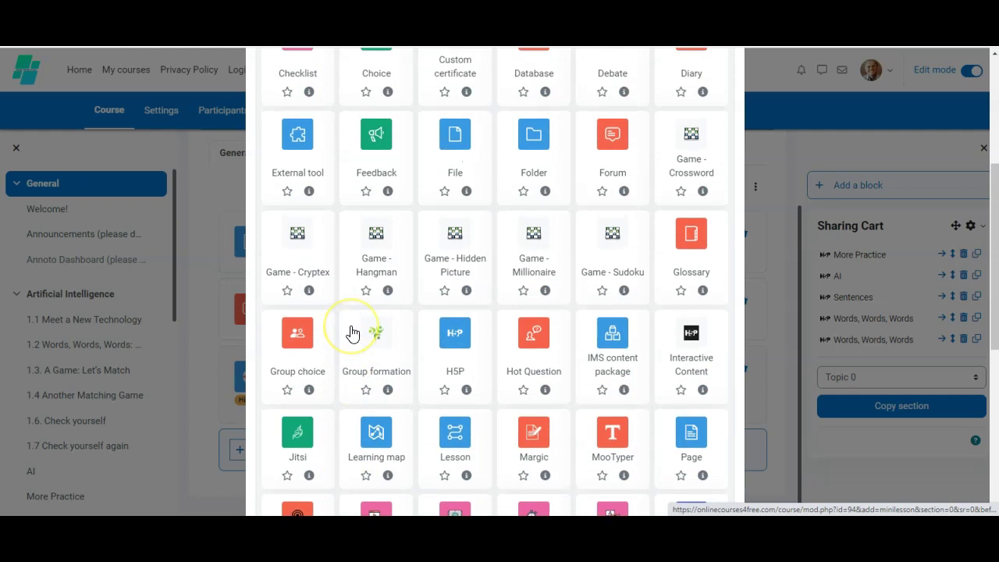
scroll(351, 335, up, 4)
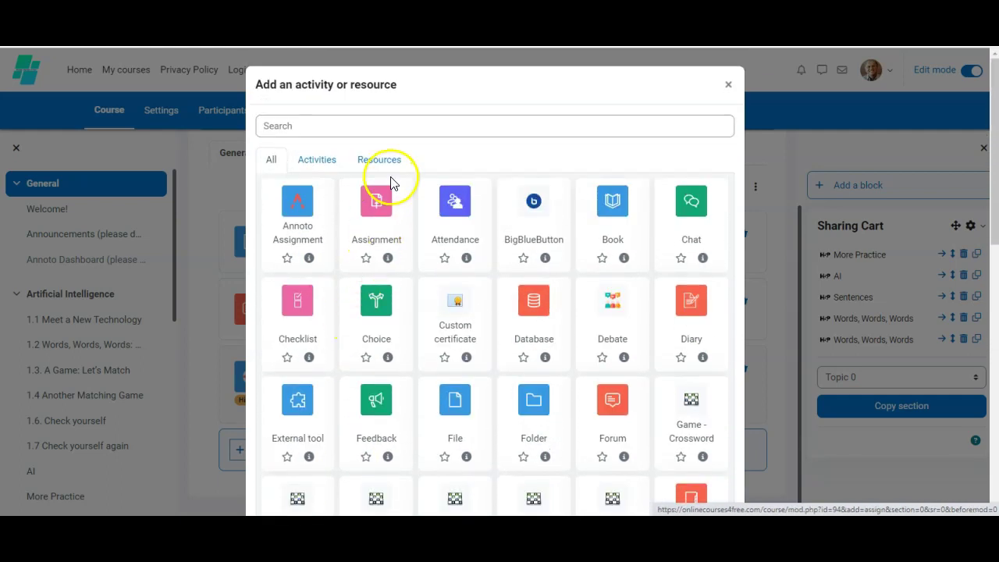
click(392, 161)
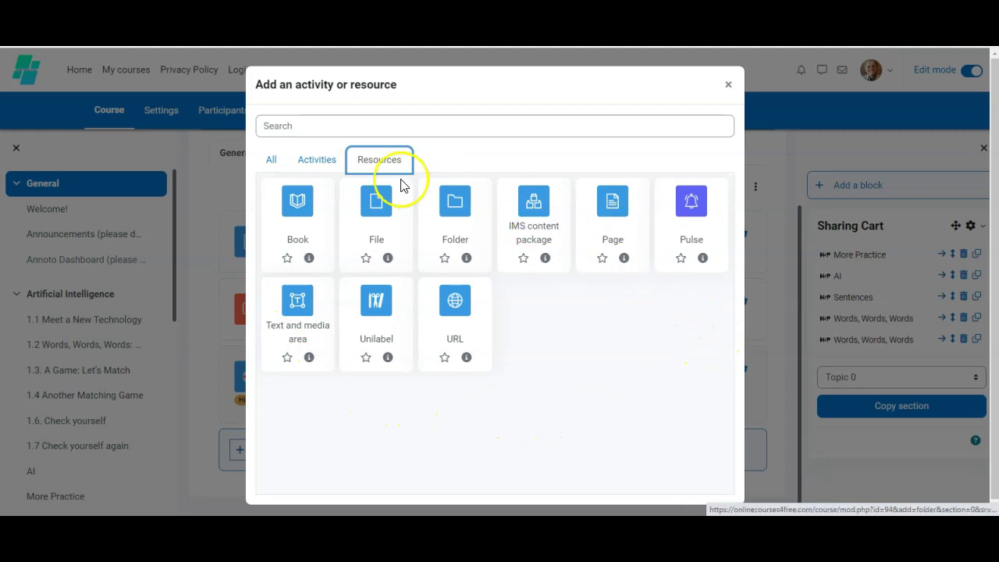
click(326, 165)
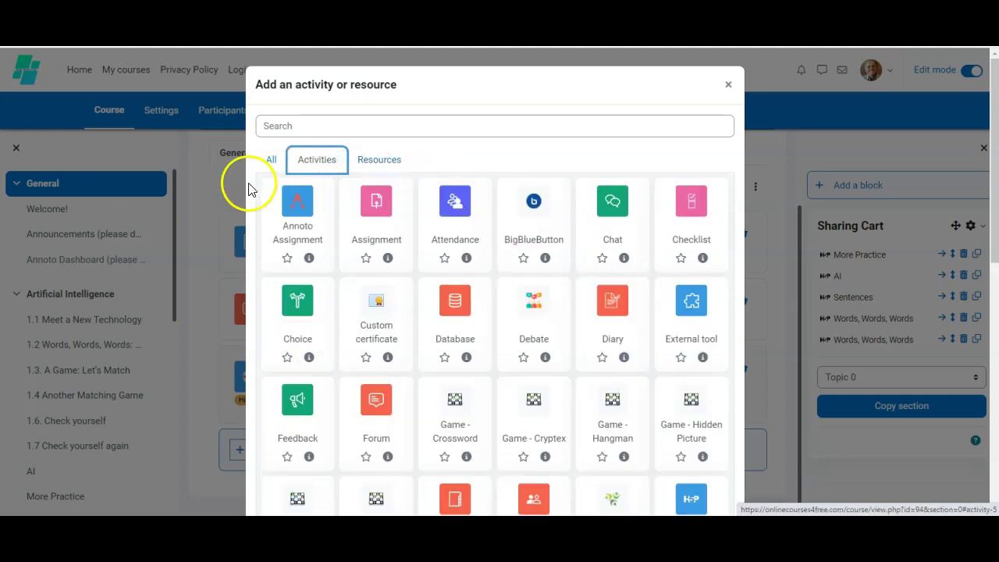
scroll(238, 195, down, 2)
scroll(233, 201, down, 5)
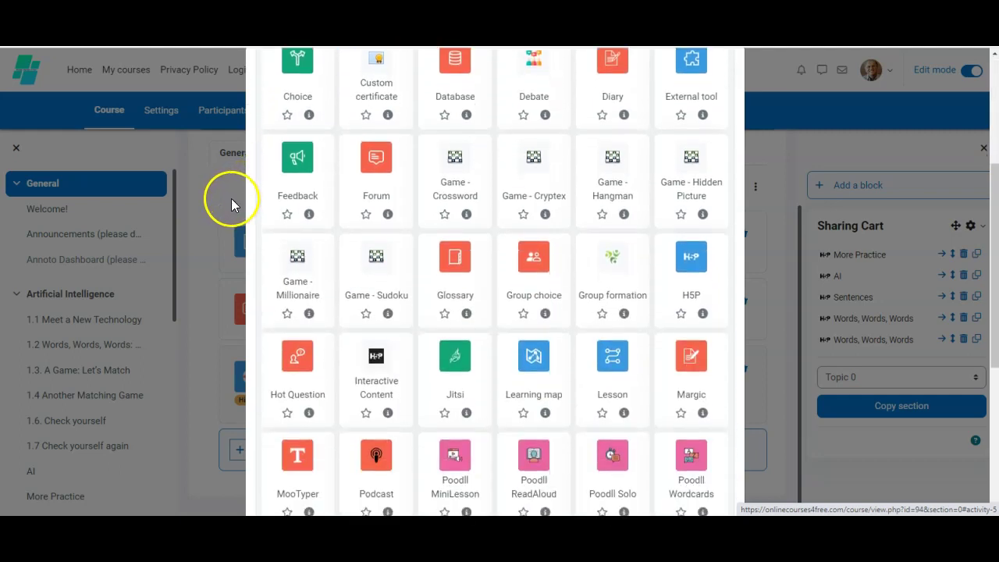
scroll(226, 205, down, 1)
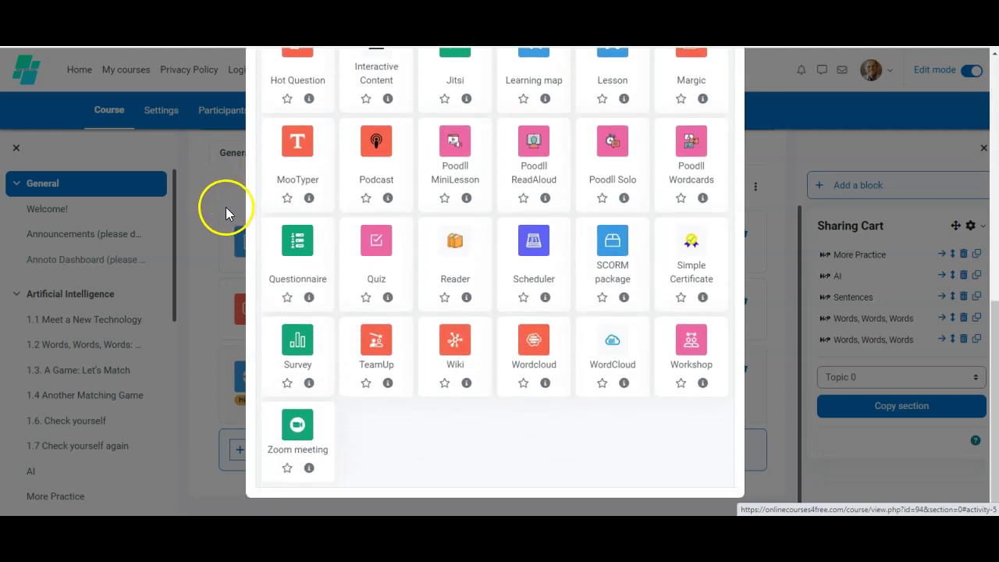
scroll(224, 222, up, 7)
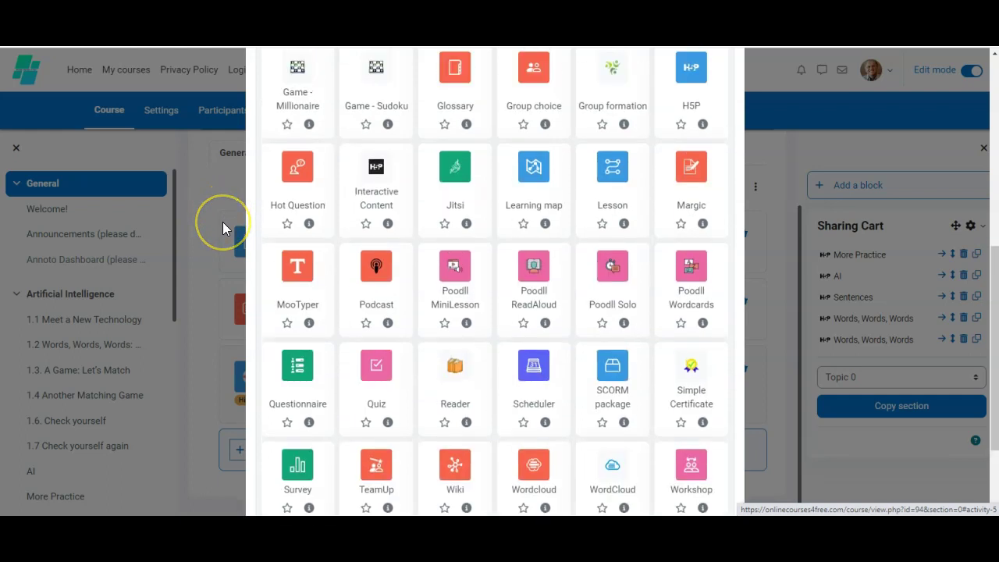
scroll(223, 223, up, 1)
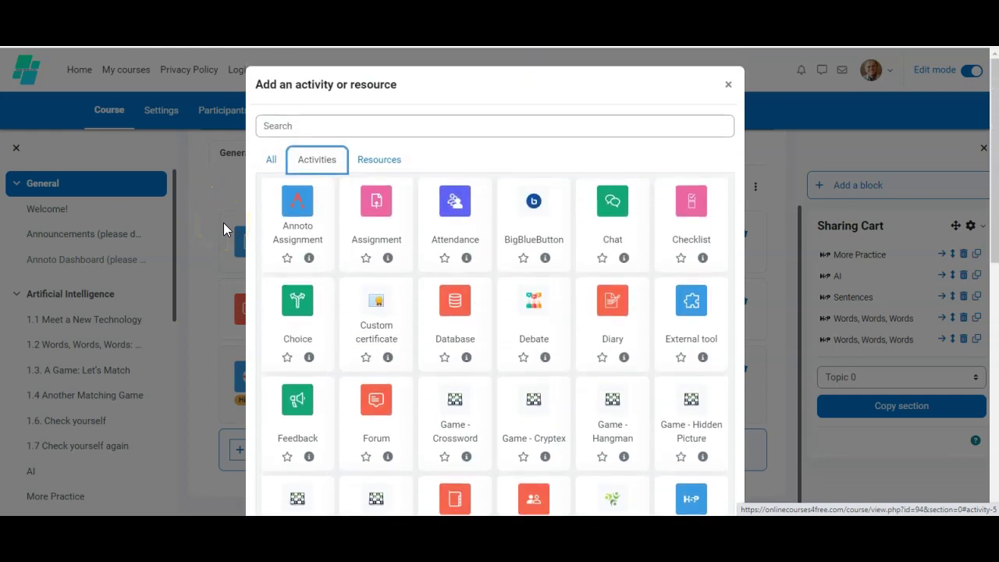
click(728, 86)
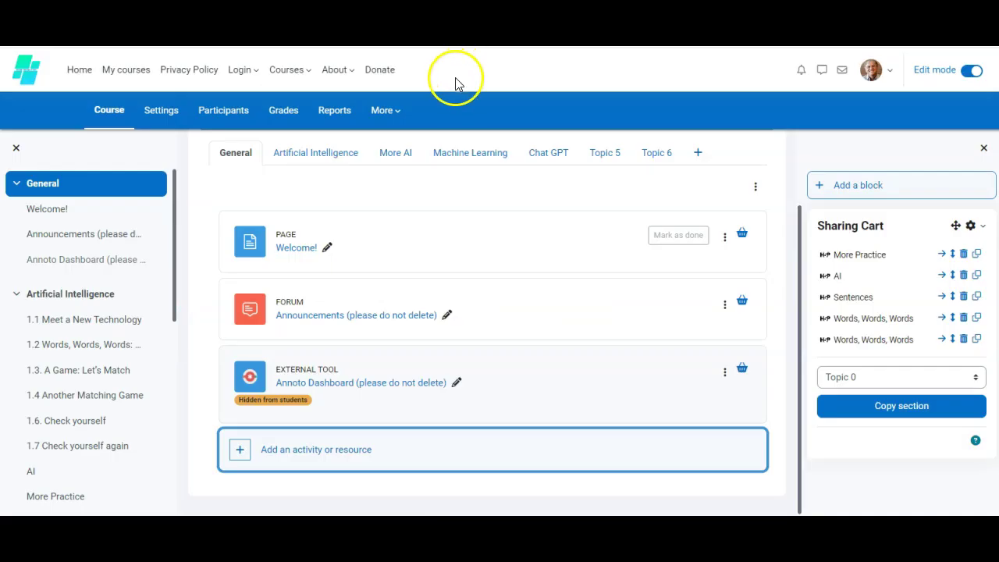
Reopen the add-an-activity-or-resource chooser, browse its tiles, and filter to the Resources tab
click(326, 459)
scroll(341, 433, down, 1)
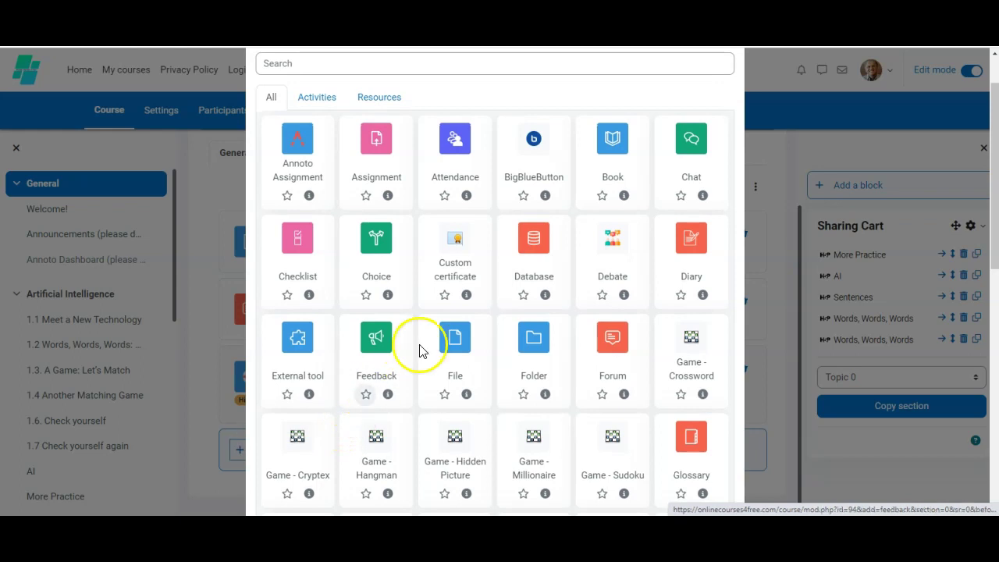
scroll(578, 358, down, 1)
scroll(580, 357, down, 1)
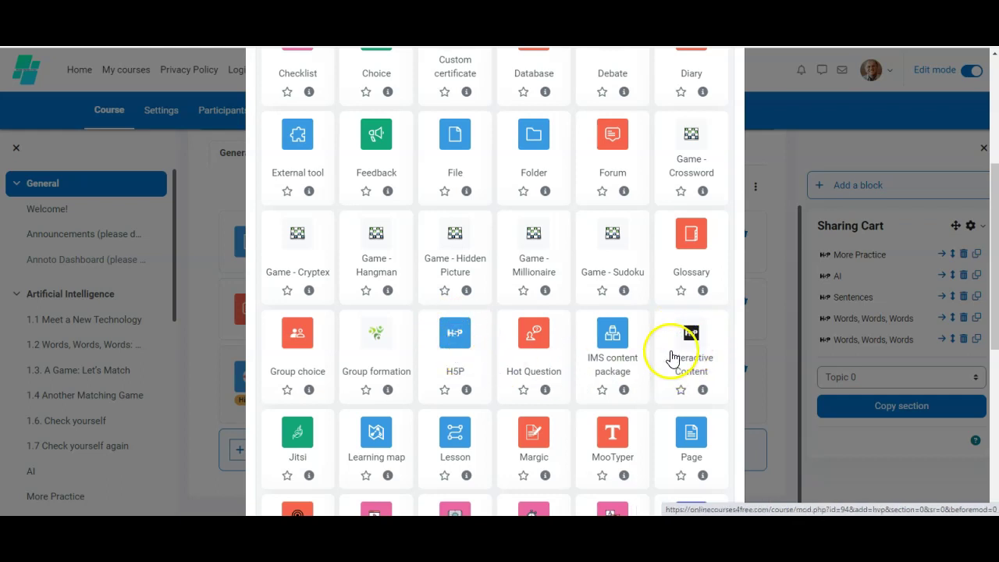
scroll(634, 361, up, 2)
scroll(634, 361, up, 1)
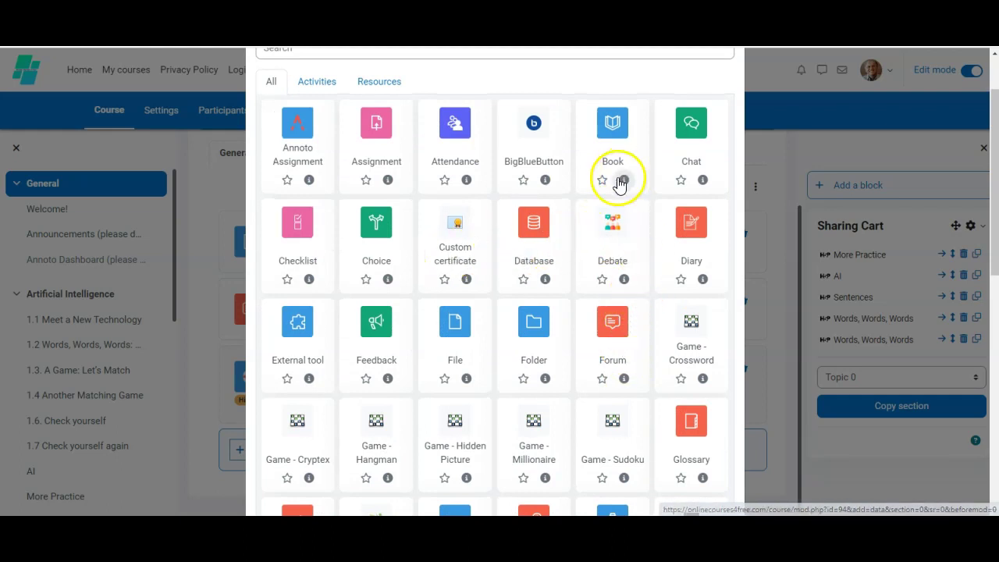
scroll(585, 339, down, 2)
scroll(585, 341, down, 3)
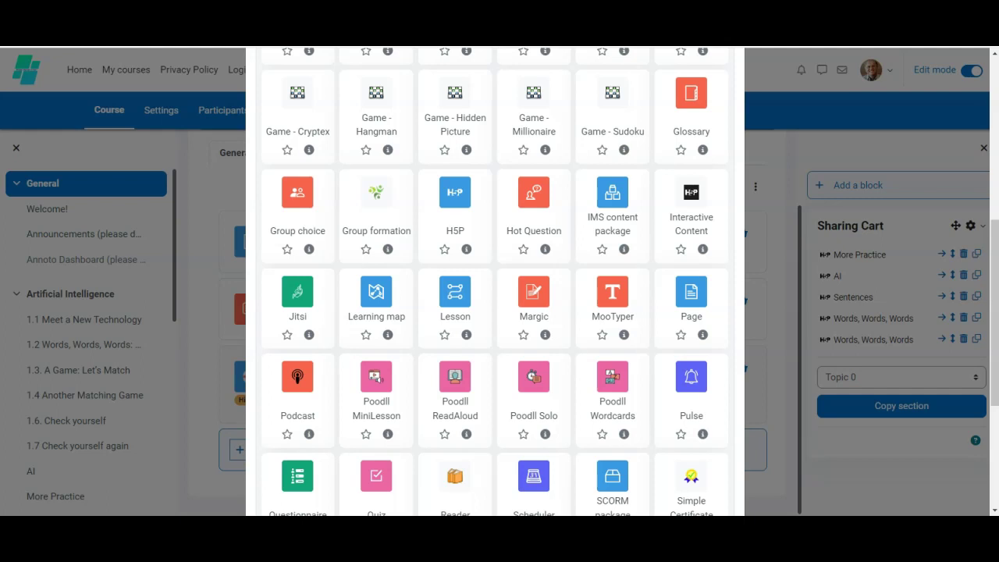
scroll(430, 406, up, 6)
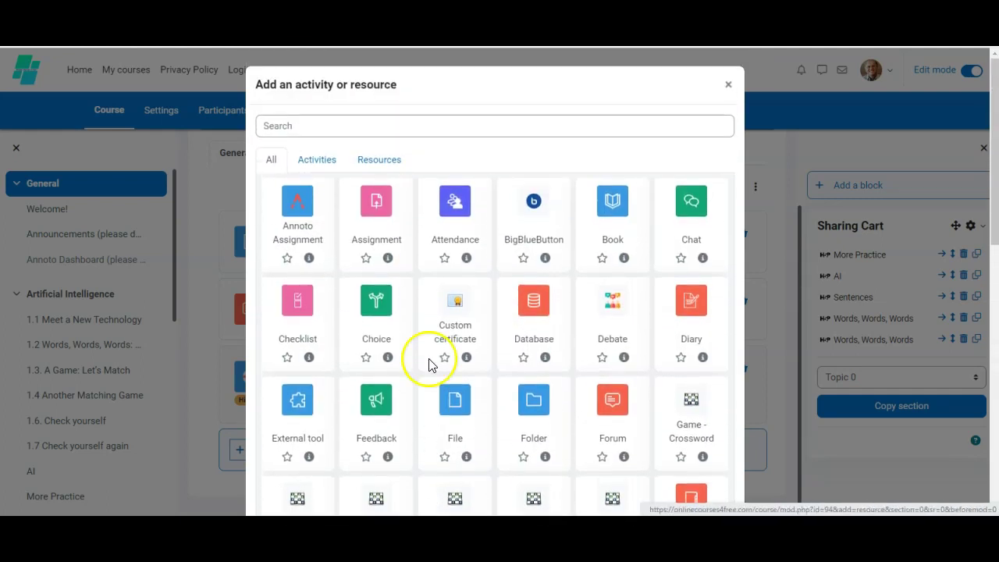
click(381, 158)
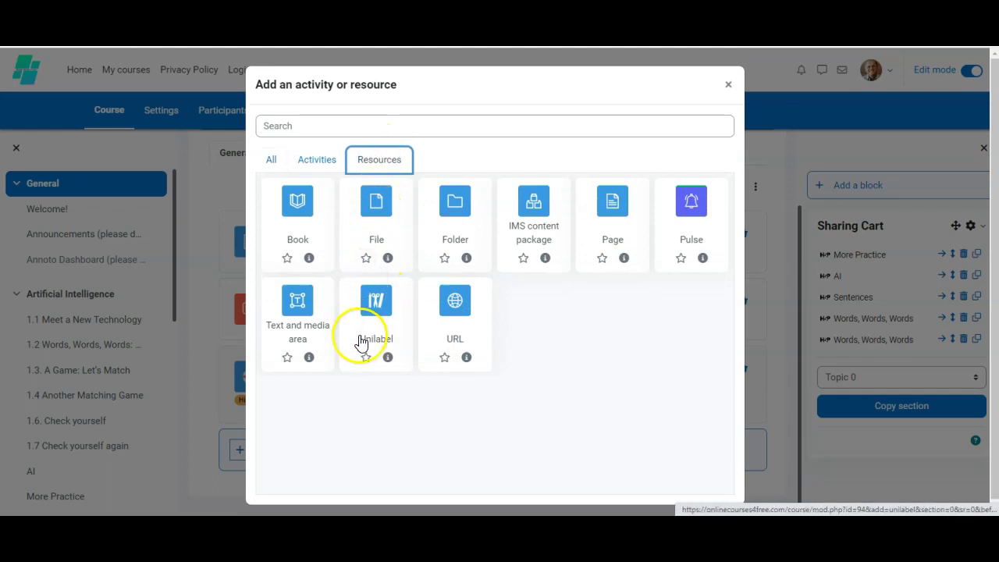
Start a new Page resource and scroll its empty form past Name and Description to Page content
click(619, 224)
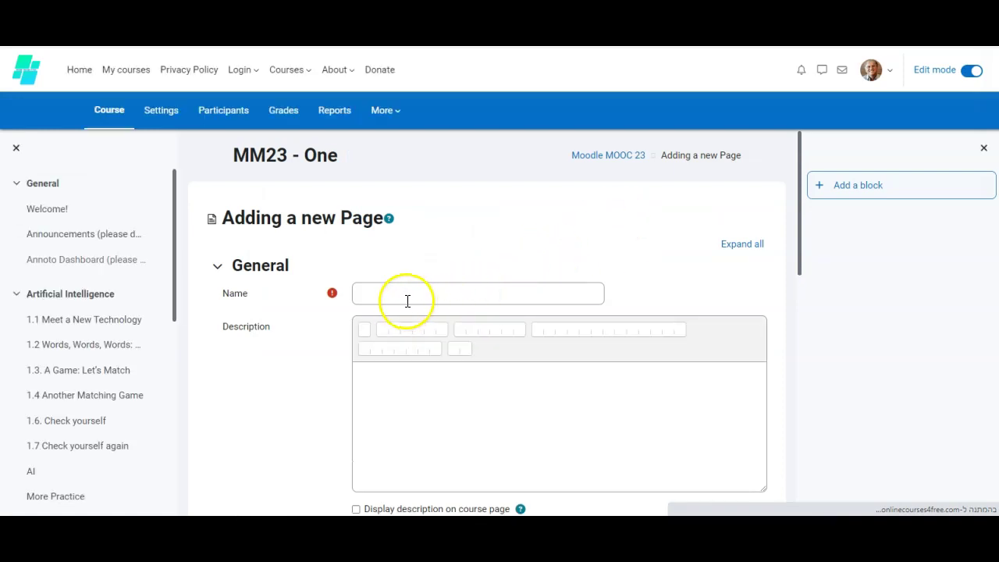
scroll(408, 302, down, 1)
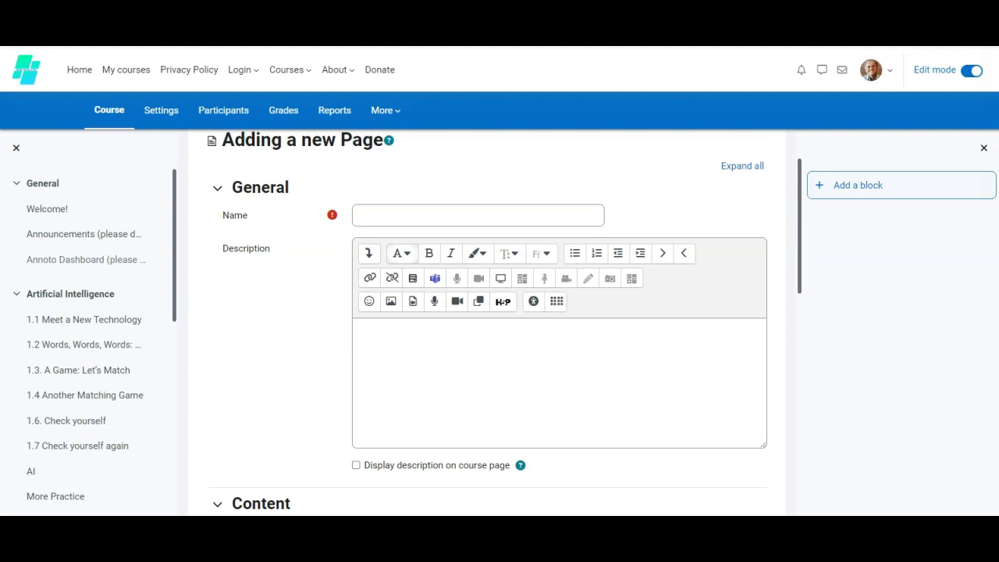
scroll(402, 257, down, 4)
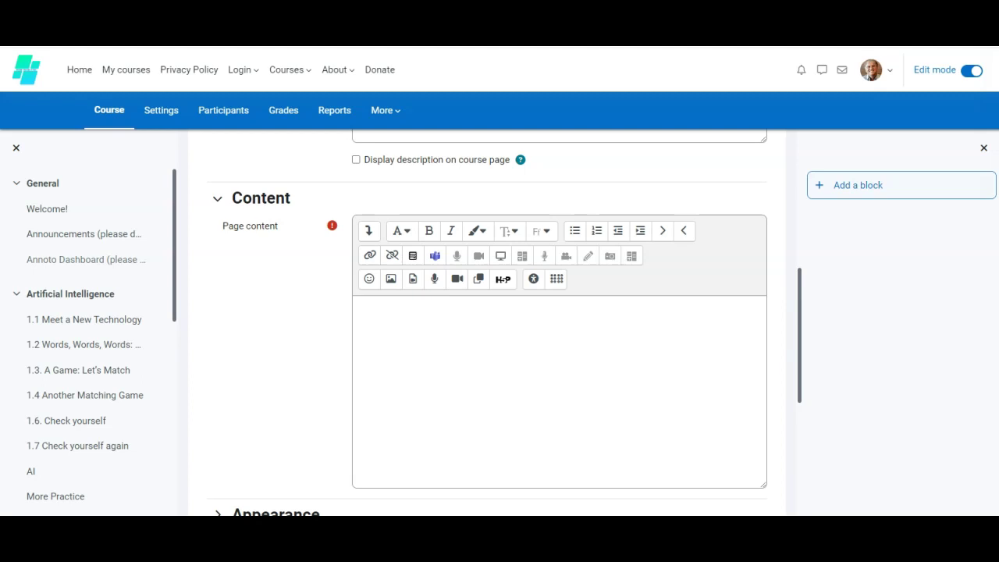
scroll(390, 241, down, 4)
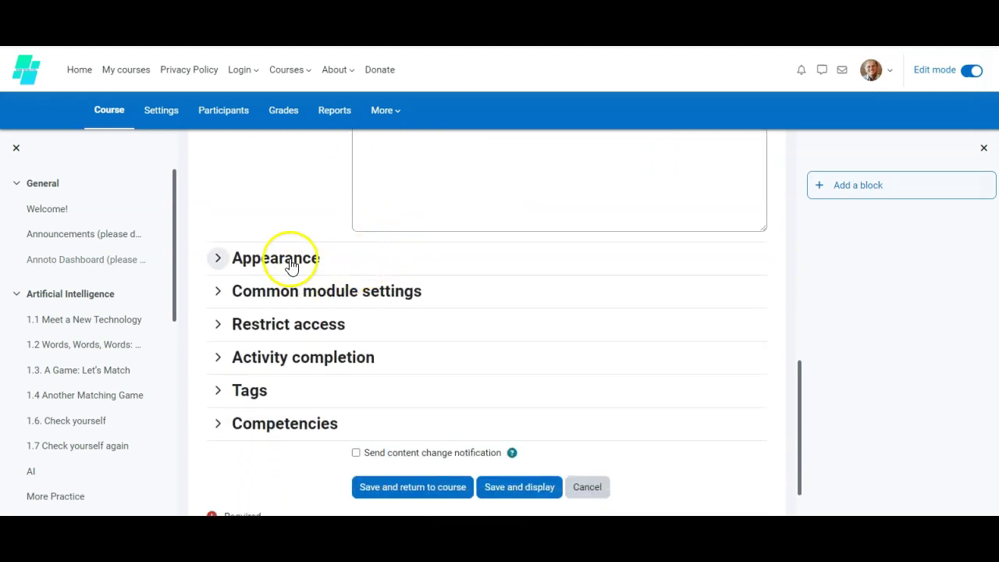
Expand the Appearance, Common module settings, Restrict access, Activity completion, Tags and Competencies sections
click(290, 267)
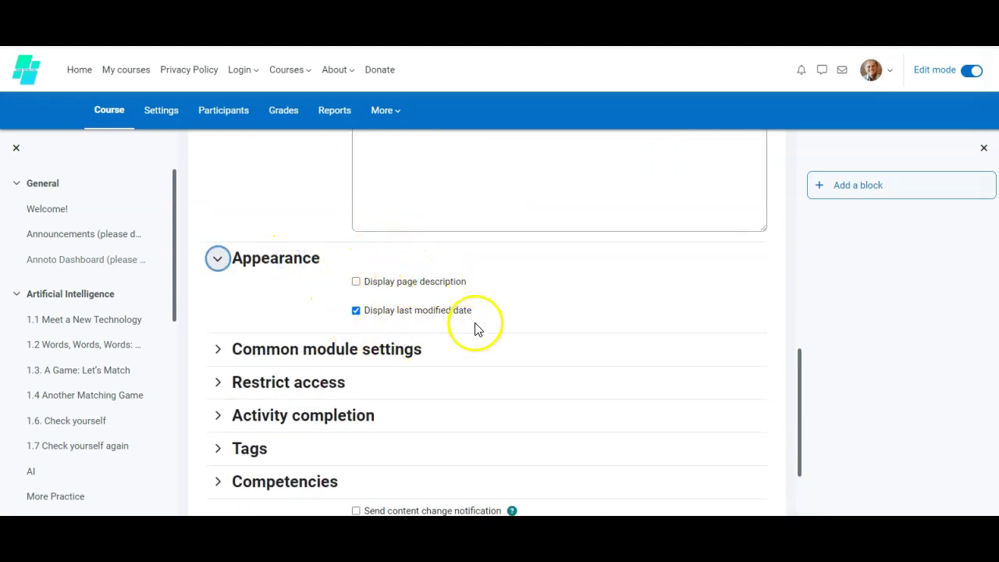
click(337, 353)
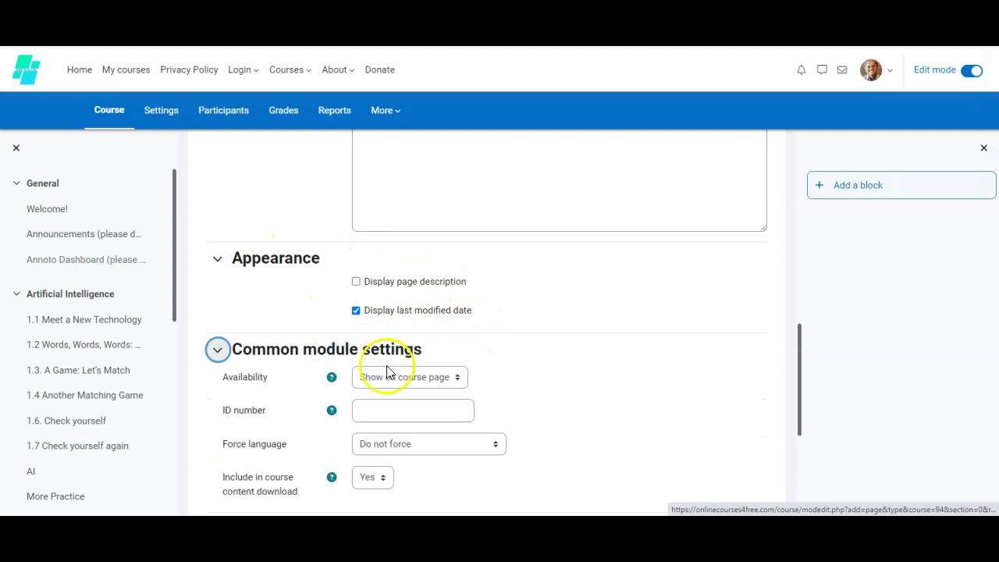
scroll(394, 373, down, 3)
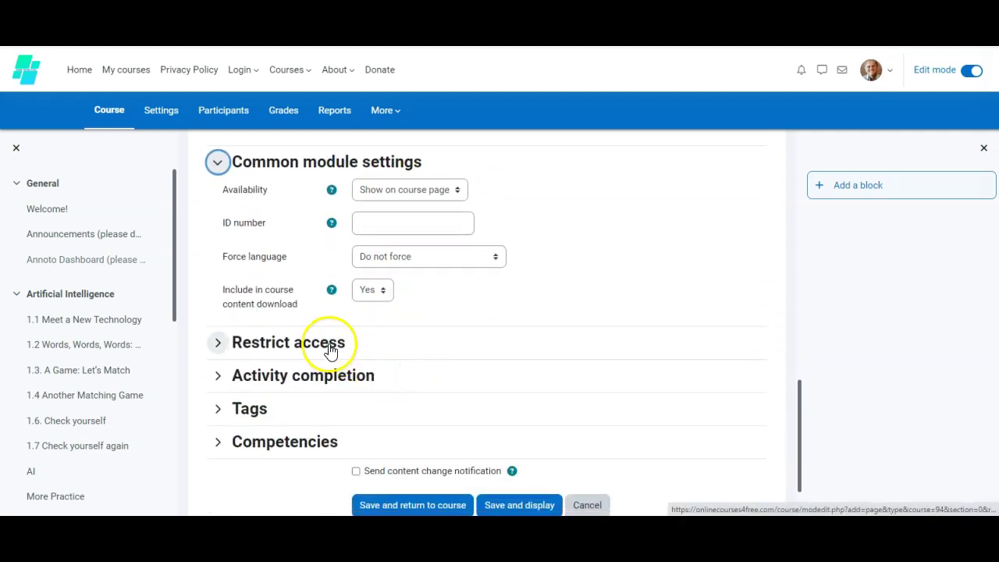
click(329, 349)
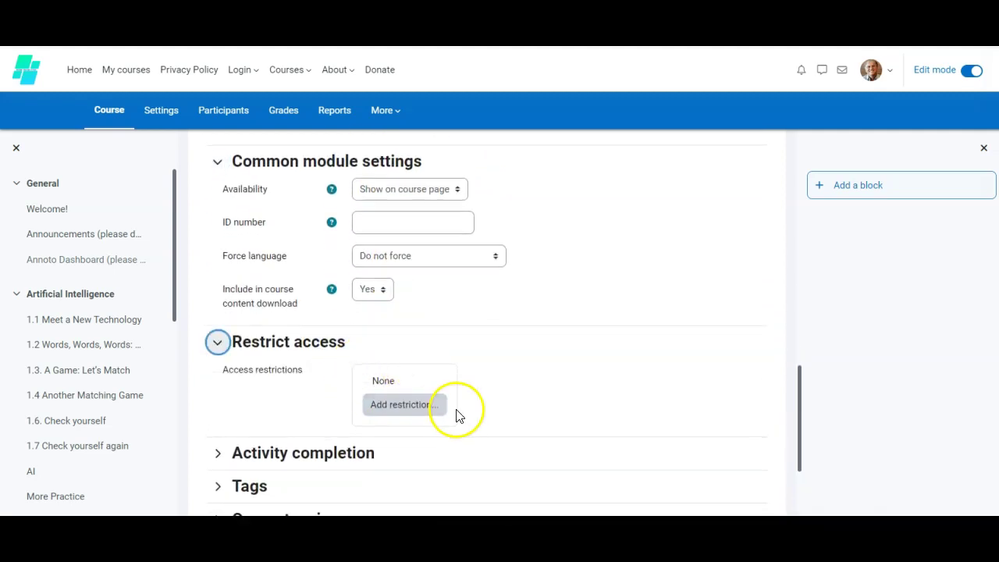
scroll(371, 382, down, 2)
click(346, 345)
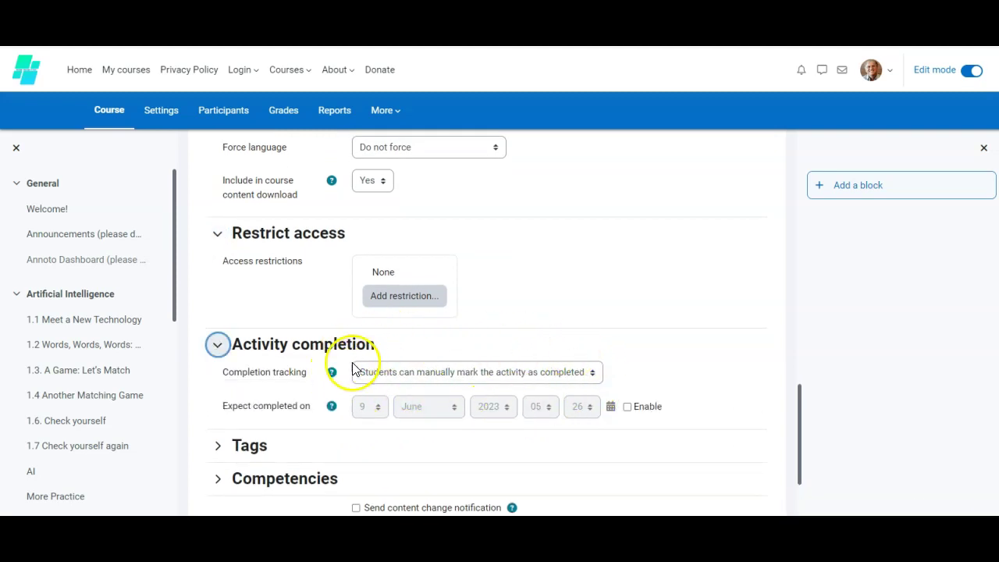
scroll(347, 372, down, 1)
scroll(345, 374, down, 2)
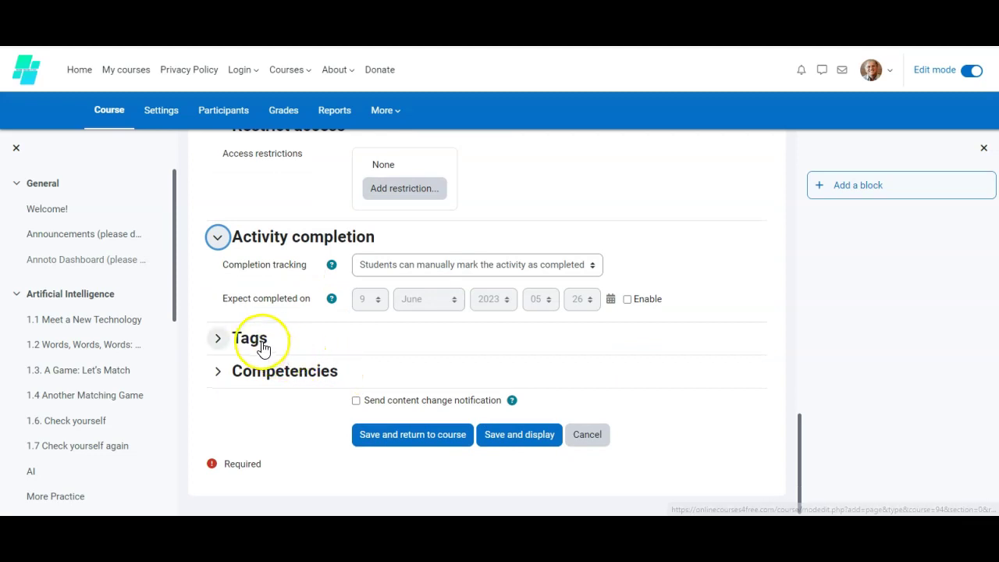
click(260, 343)
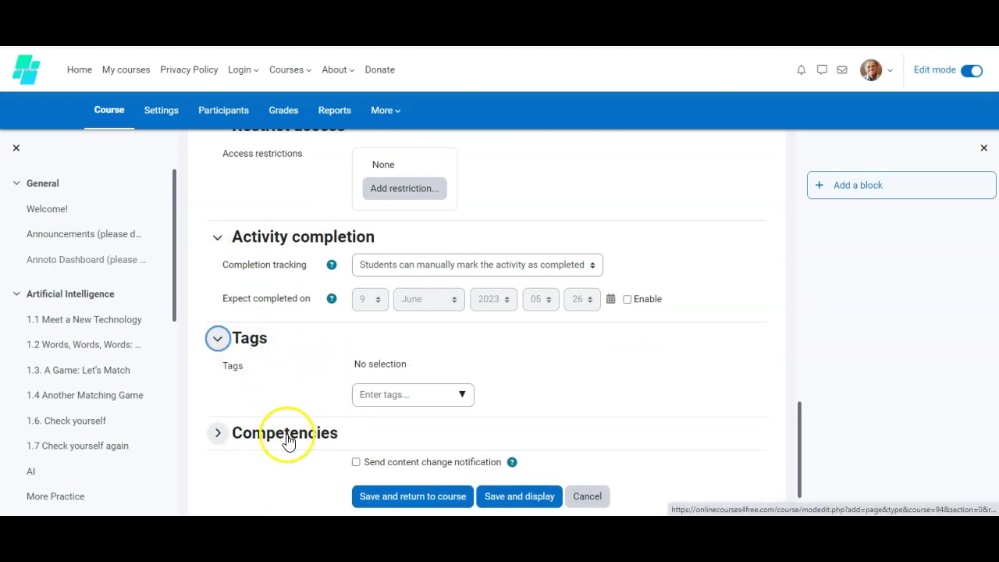
click(287, 442)
scroll(305, 438, down, 3)
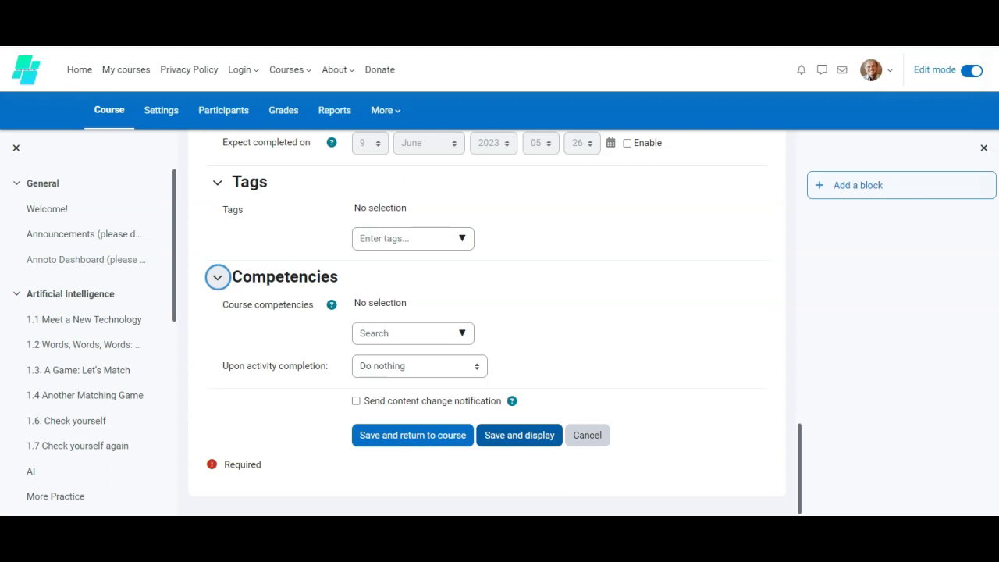
click(519, 435)
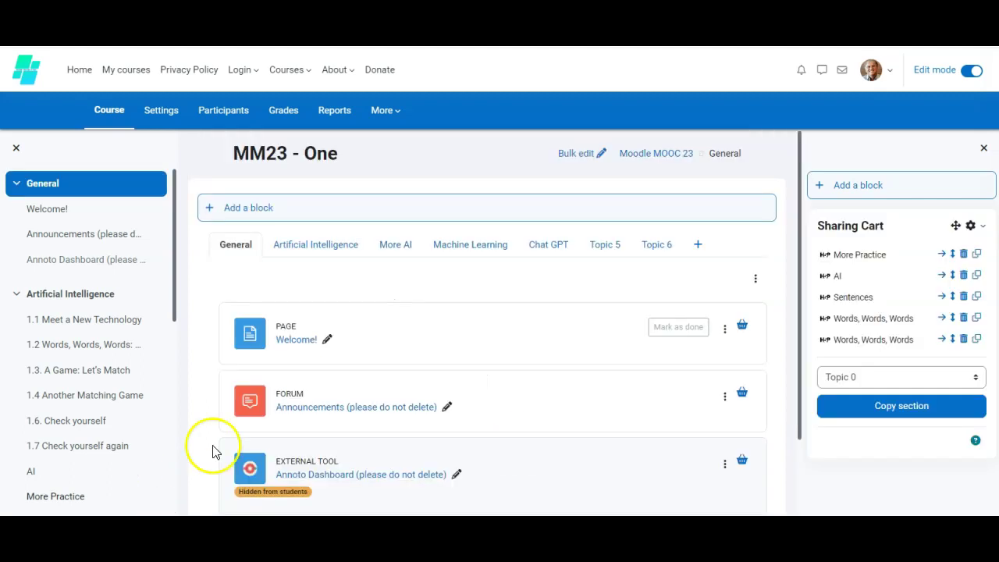
click(290, 342)
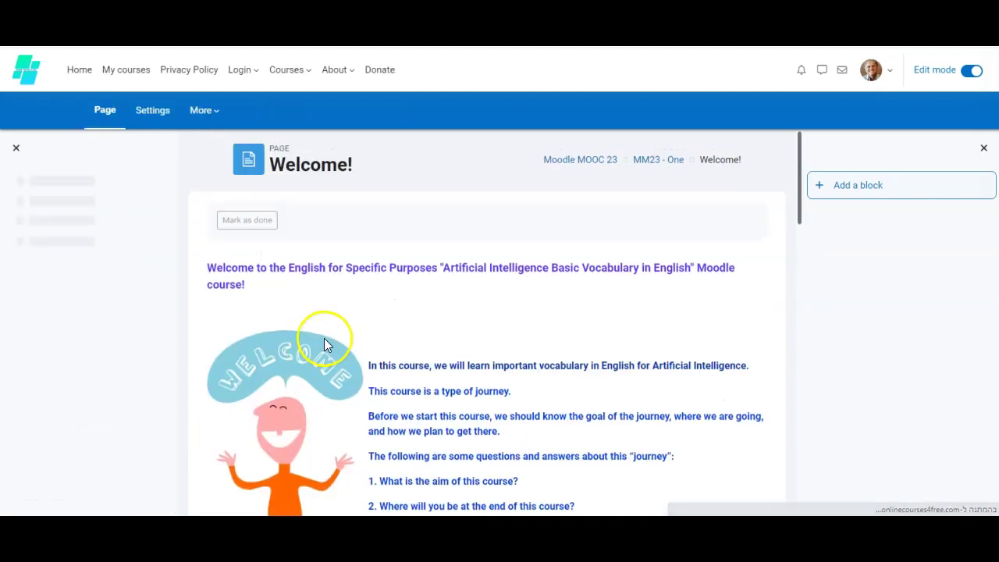
scroll(324, 338, down, 2)
scroll(421, 297, down, 6)
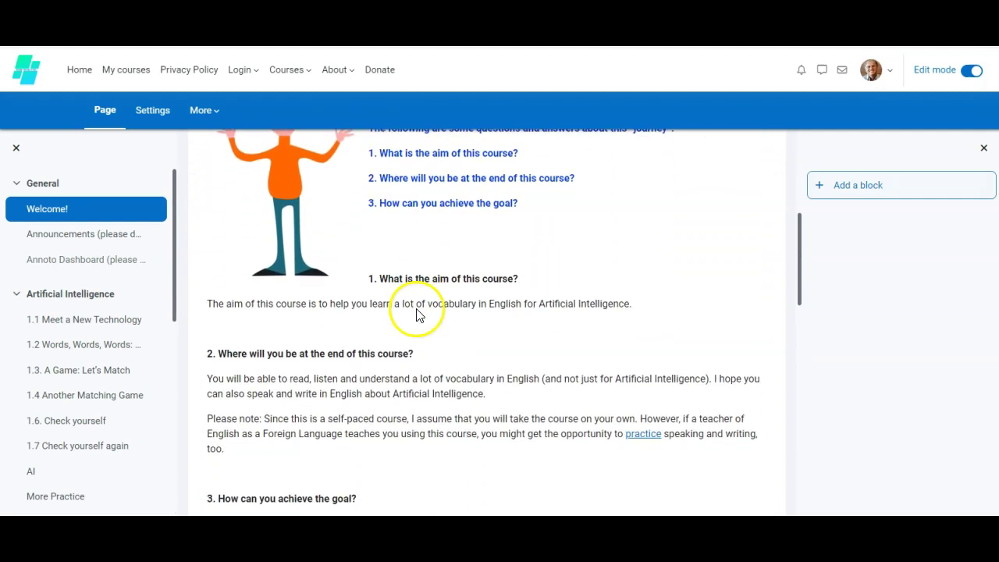
scroll(419, 314, down, 5)
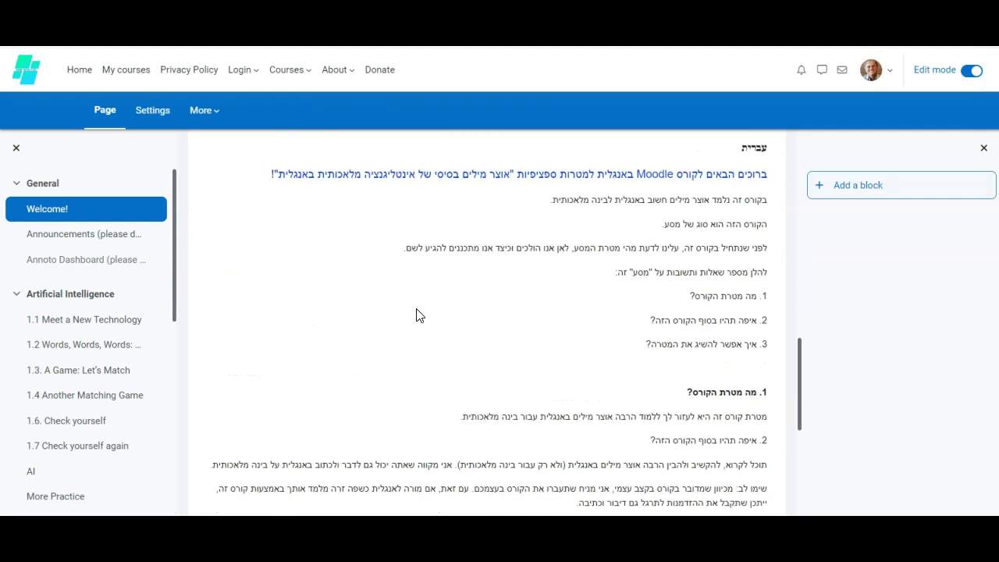
scroll(417, 309, up, 12)
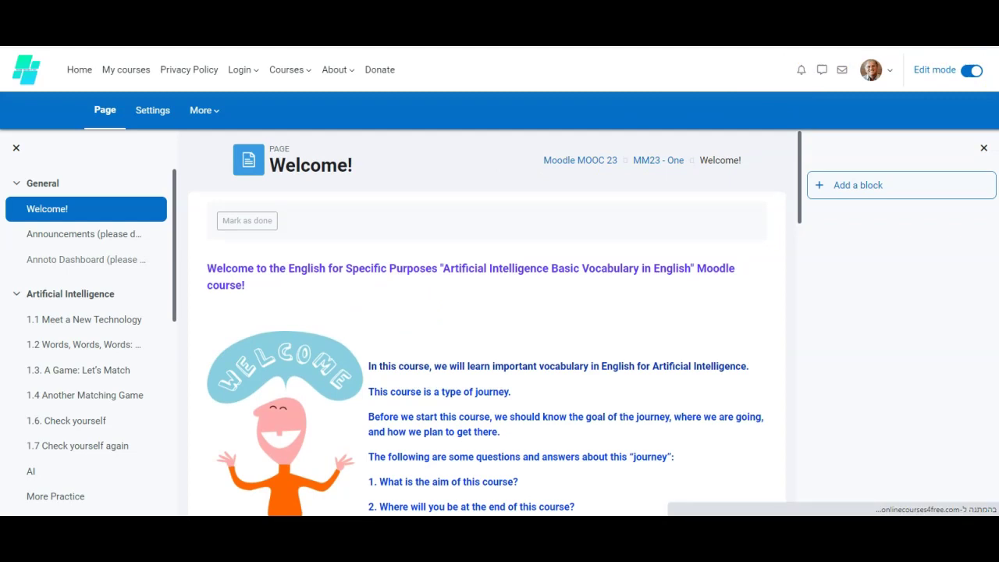
click(734, 158)
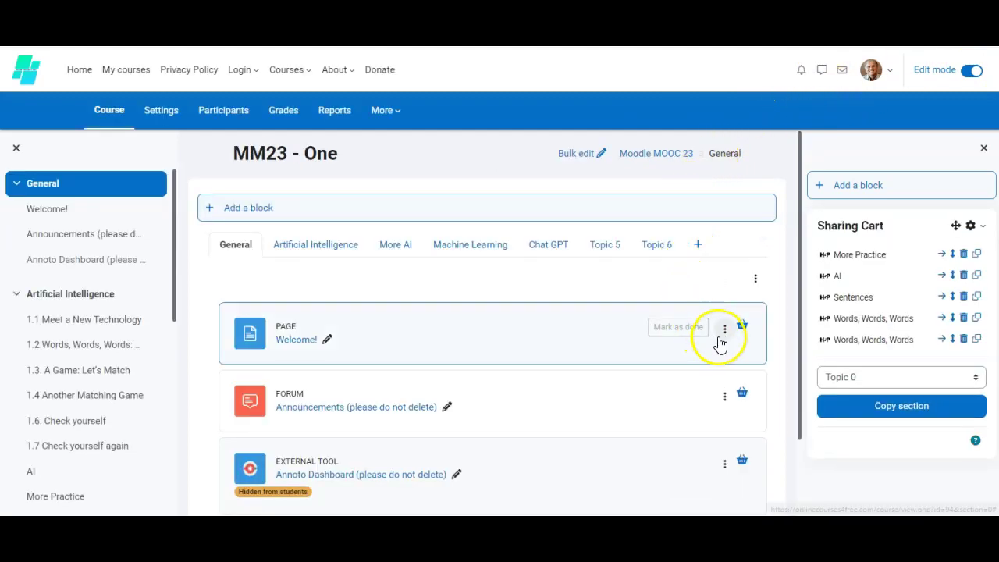
Open the Welcome! page's Edit settings form, scroll through its content and expand Appearance
click(725, 329)
click(705, 359)
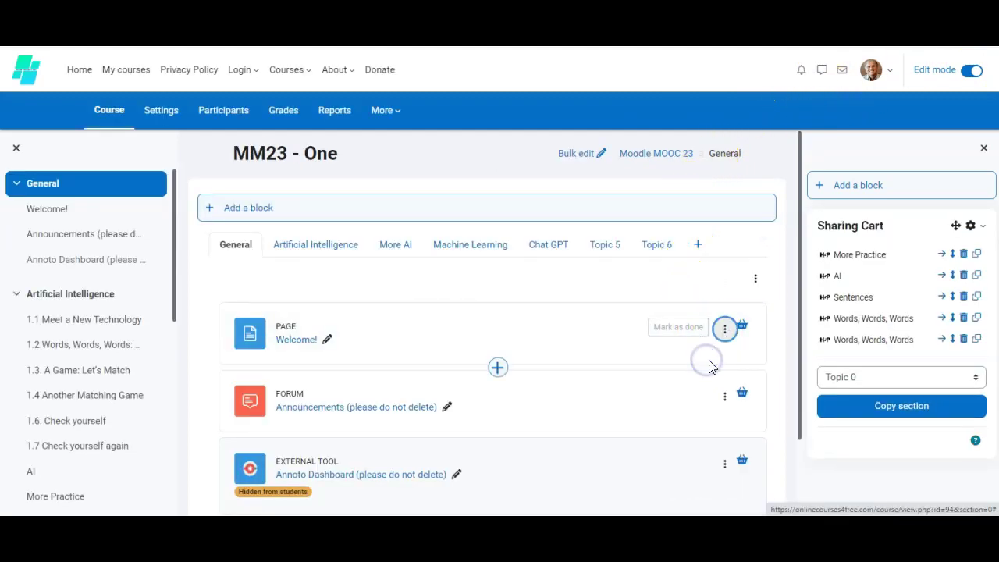
scroll(475, 321, down, 1)
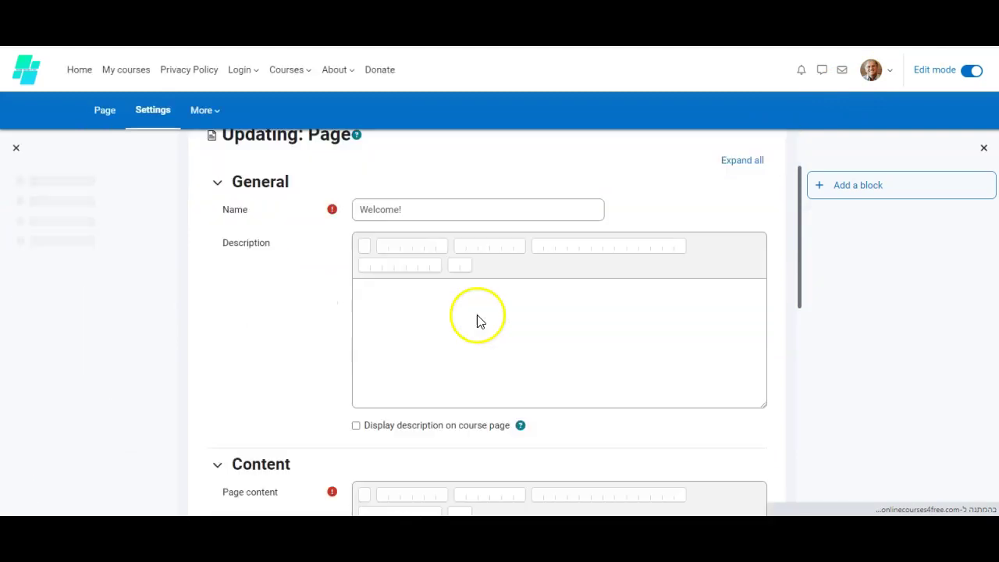
scroll(357, 281, down, 1)
scroll(357, 281, down, 3)
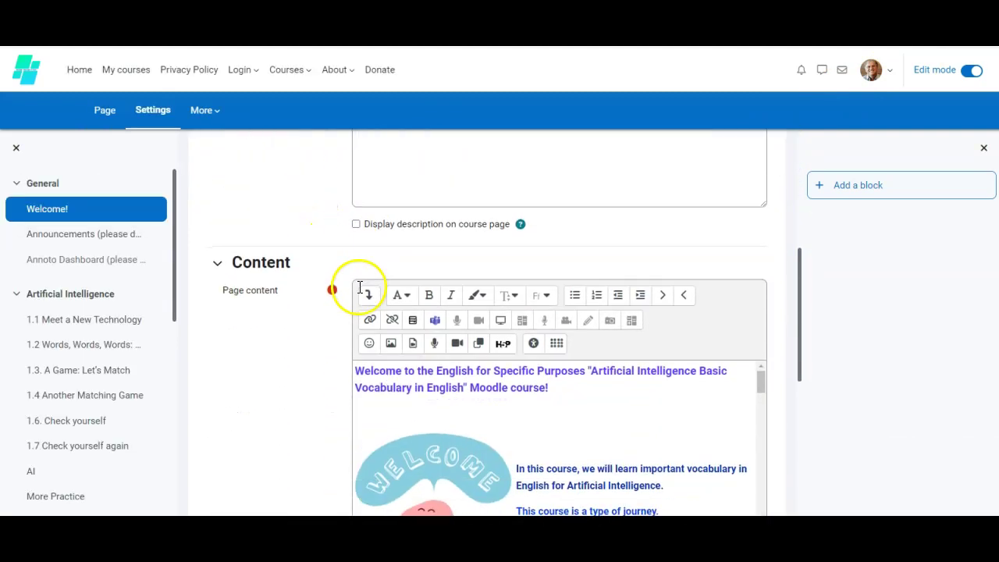
scroll(518, 320, down, 2)
scroll(523, 320, down, 5)
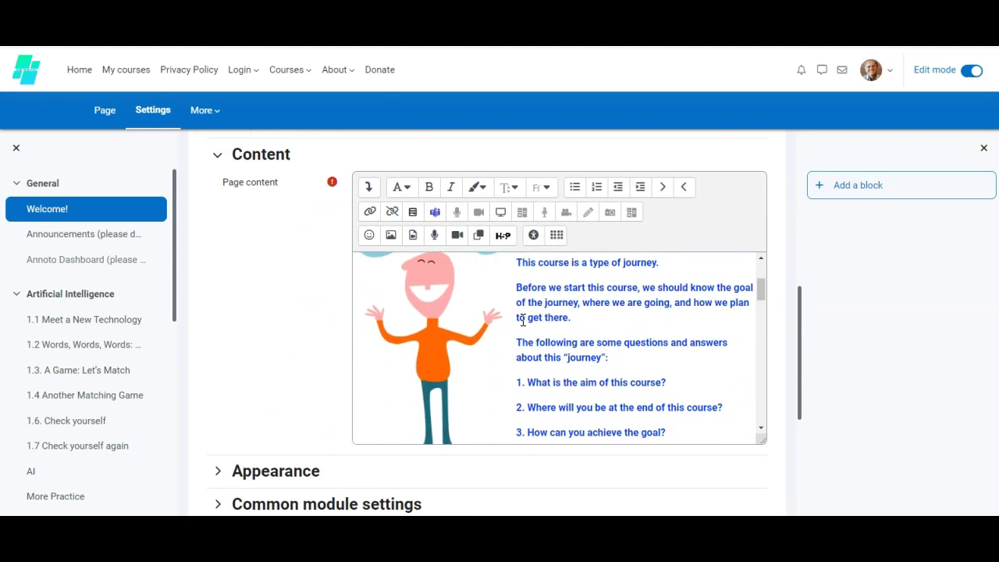
scroll(523, 321, down, 8)
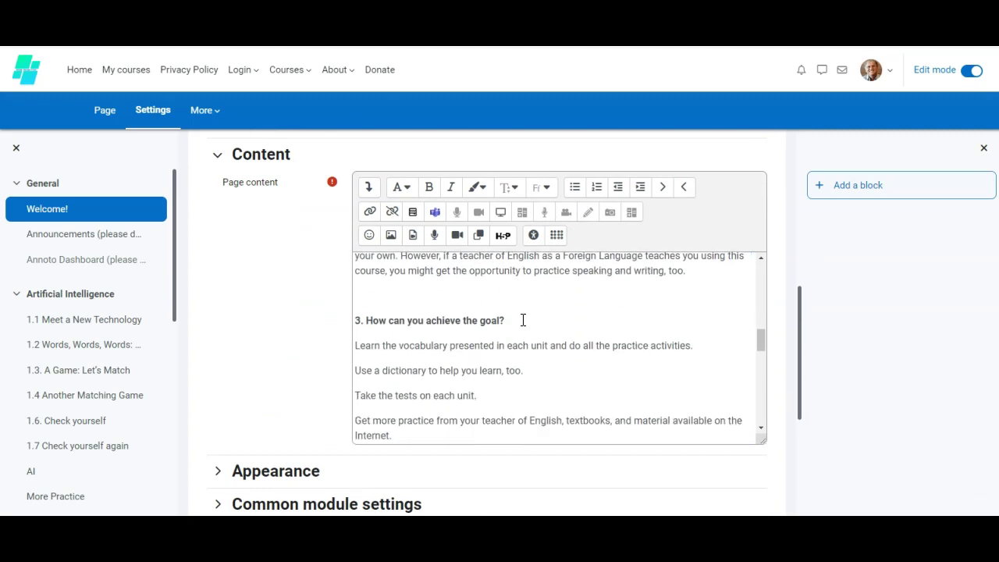
scroll(523, 321, down, 4)
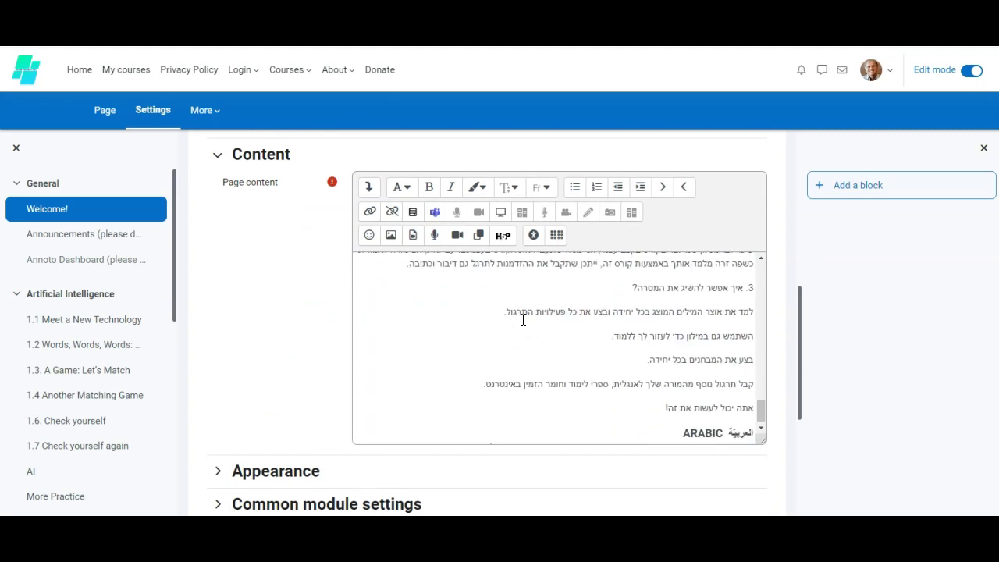
scroll(327, 318, down, 3)
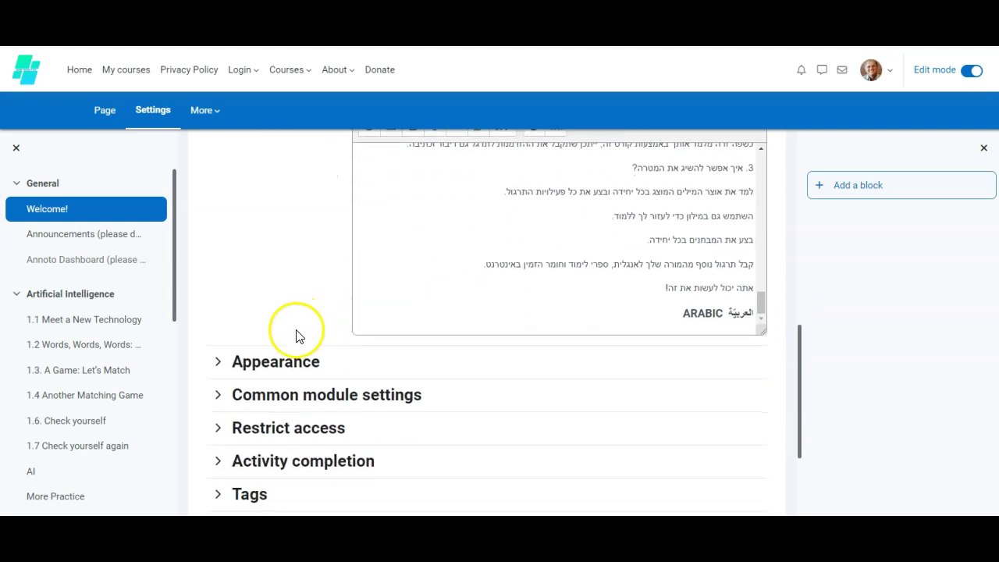
click(285, 361)
scroll(293, 353, down, 3)
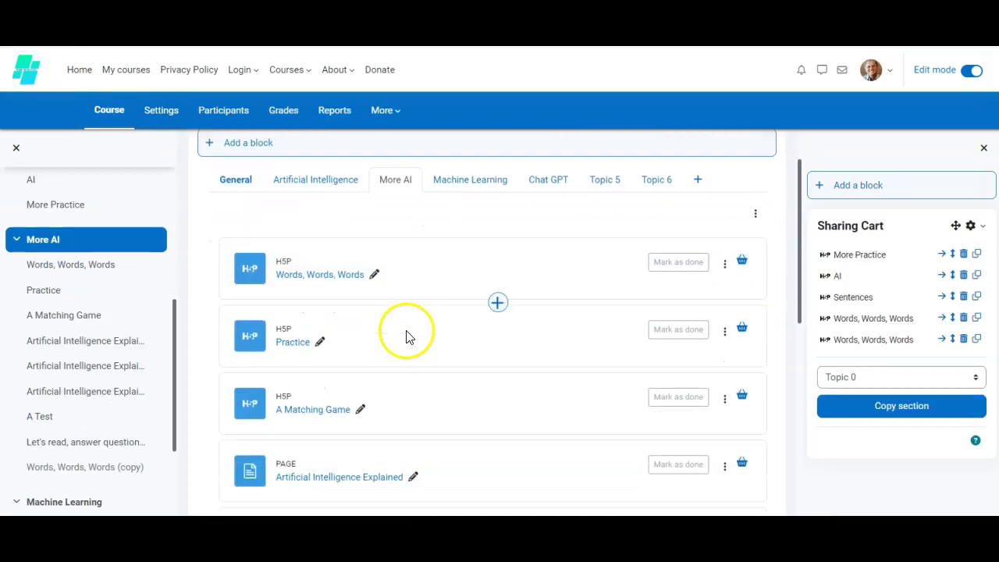
Open the Artificial Intelligence Explained page, close the comments panel beside its video, and review the page
scroll(406, 335, down, 3)
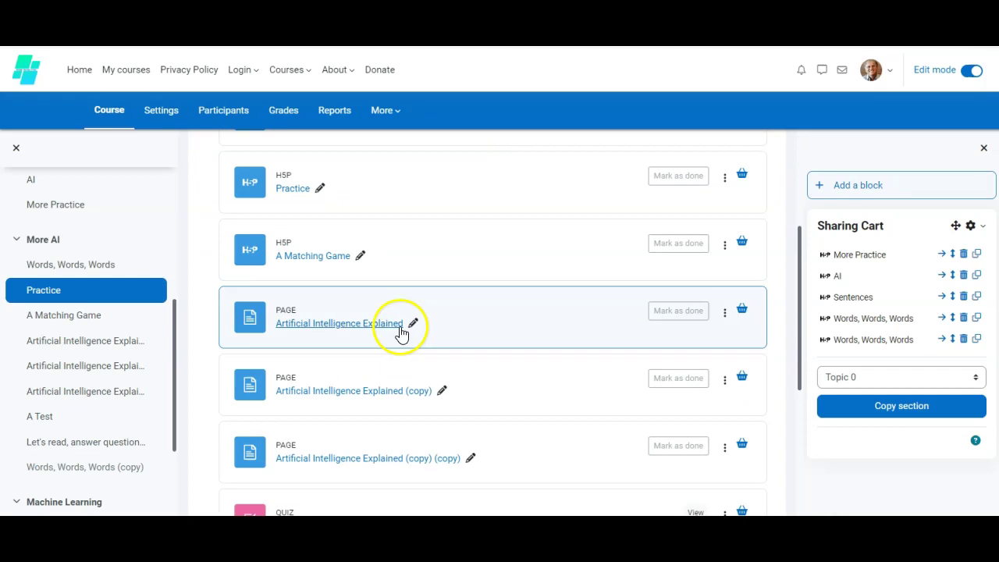
click(312, 321)
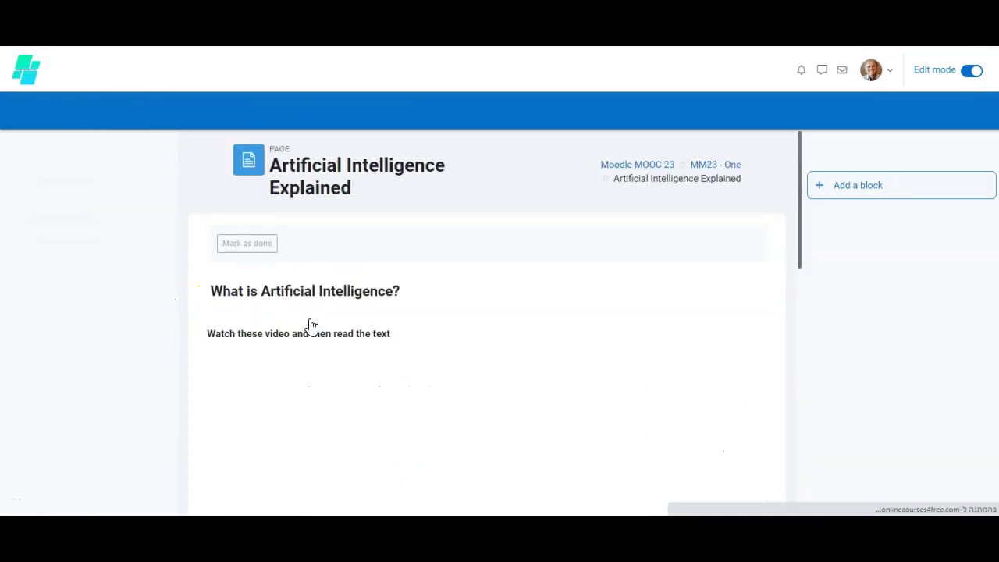
scroll(312, 324, down, 1)
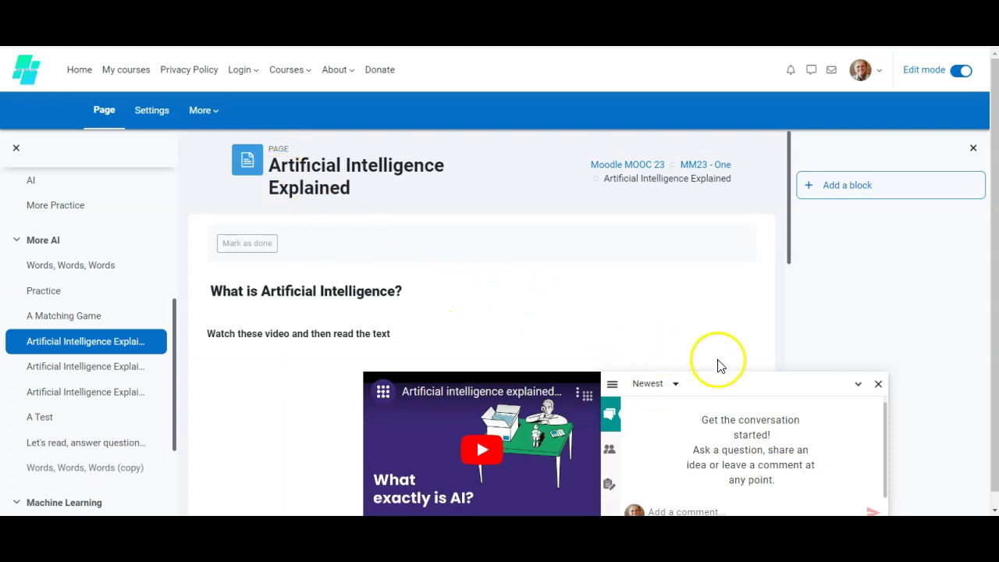
click(878, 385)
scroll(687, 344, down, 3)
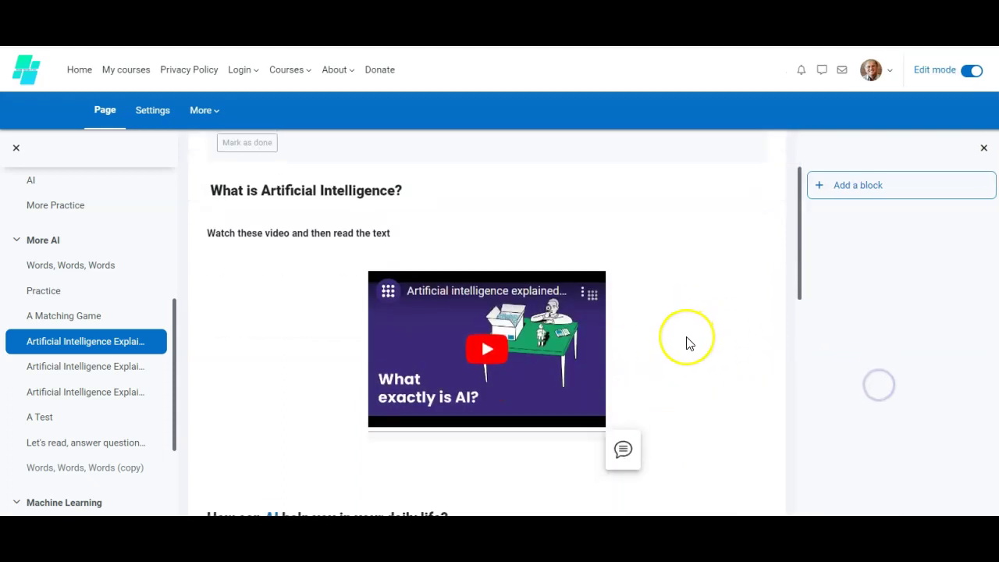
scroll(687, 344, down, 4)
scroll(687, 343, down, 3)
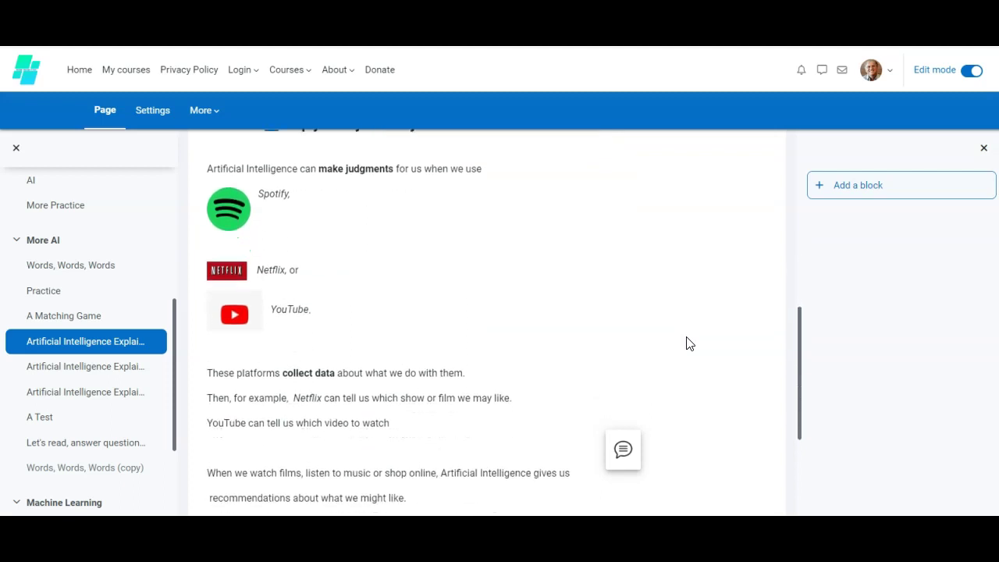
scroll(685, 344, up, 10)
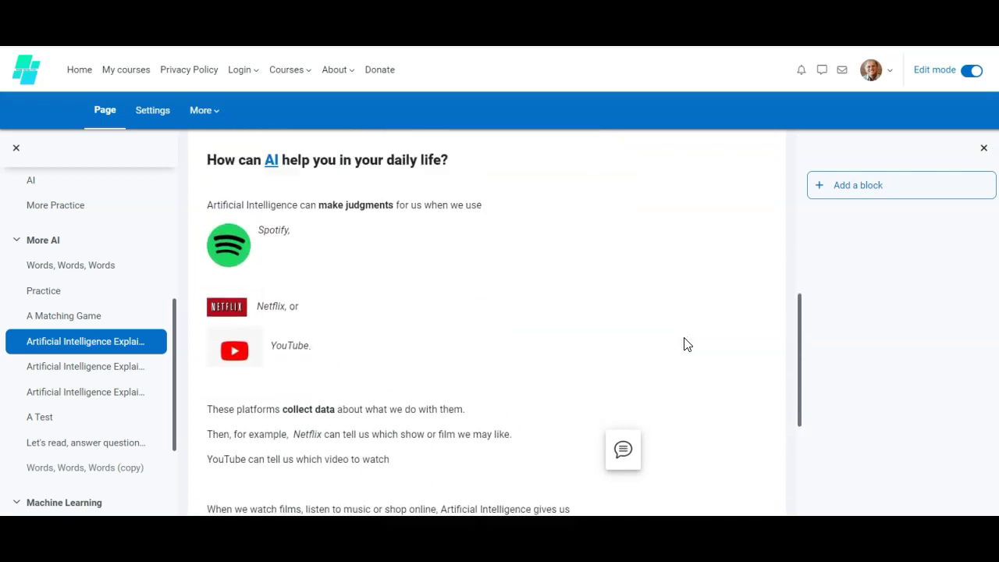
click(640, 223)
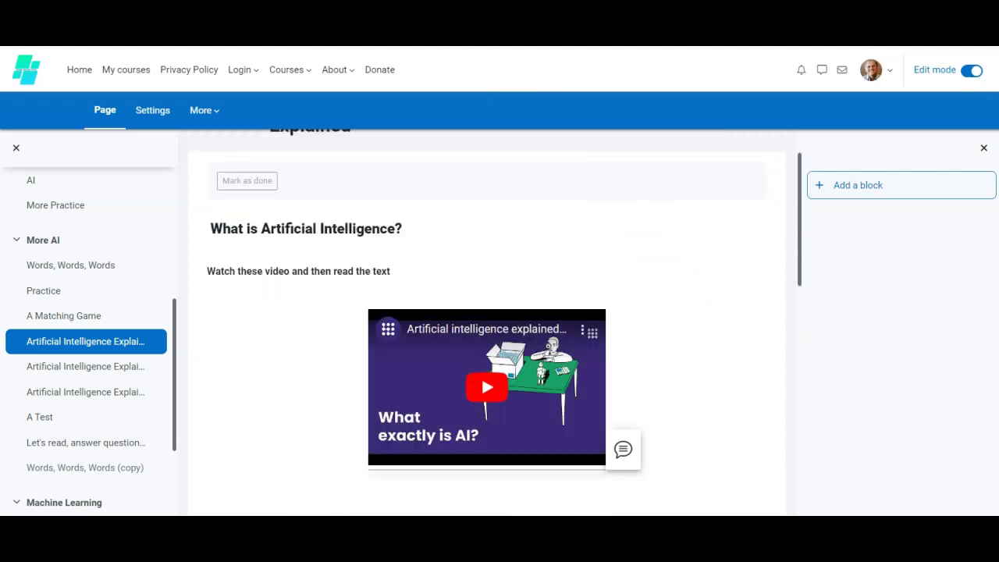